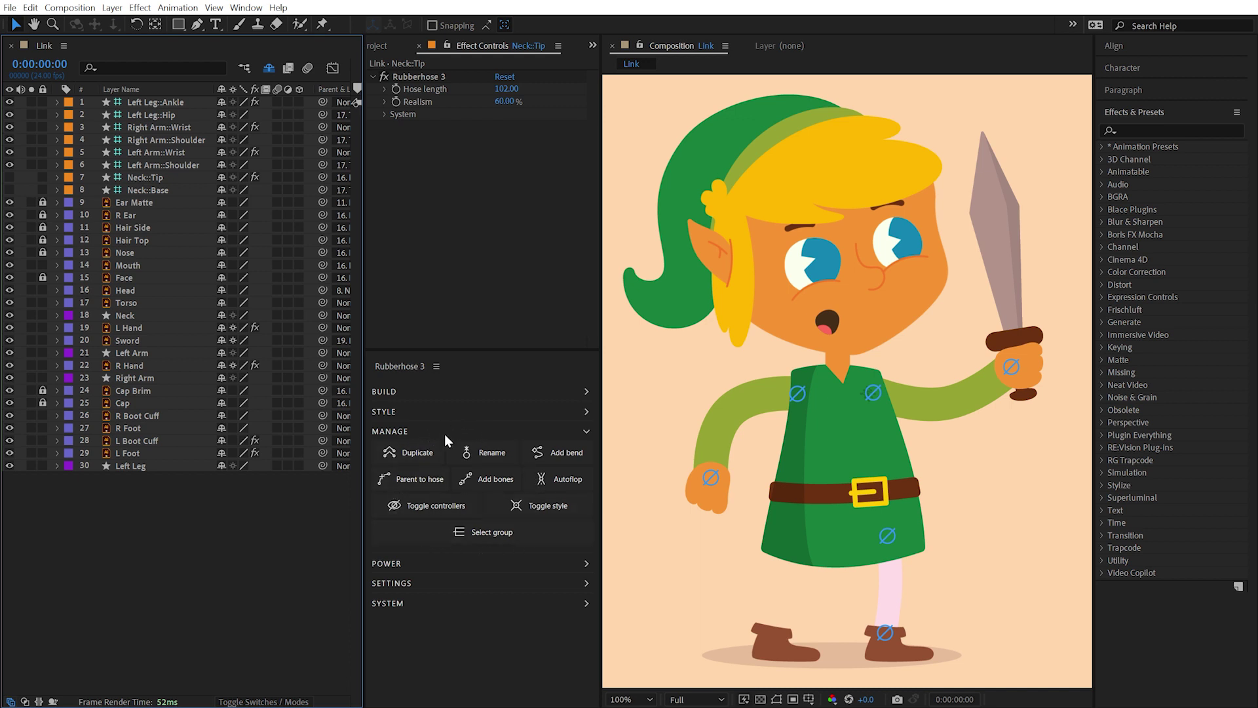
Duplicate the Left Leg hose from Left Leg::Ankle and name the copy Right Leg.
{"action": "left_click", "coordinate": [885, 633]}
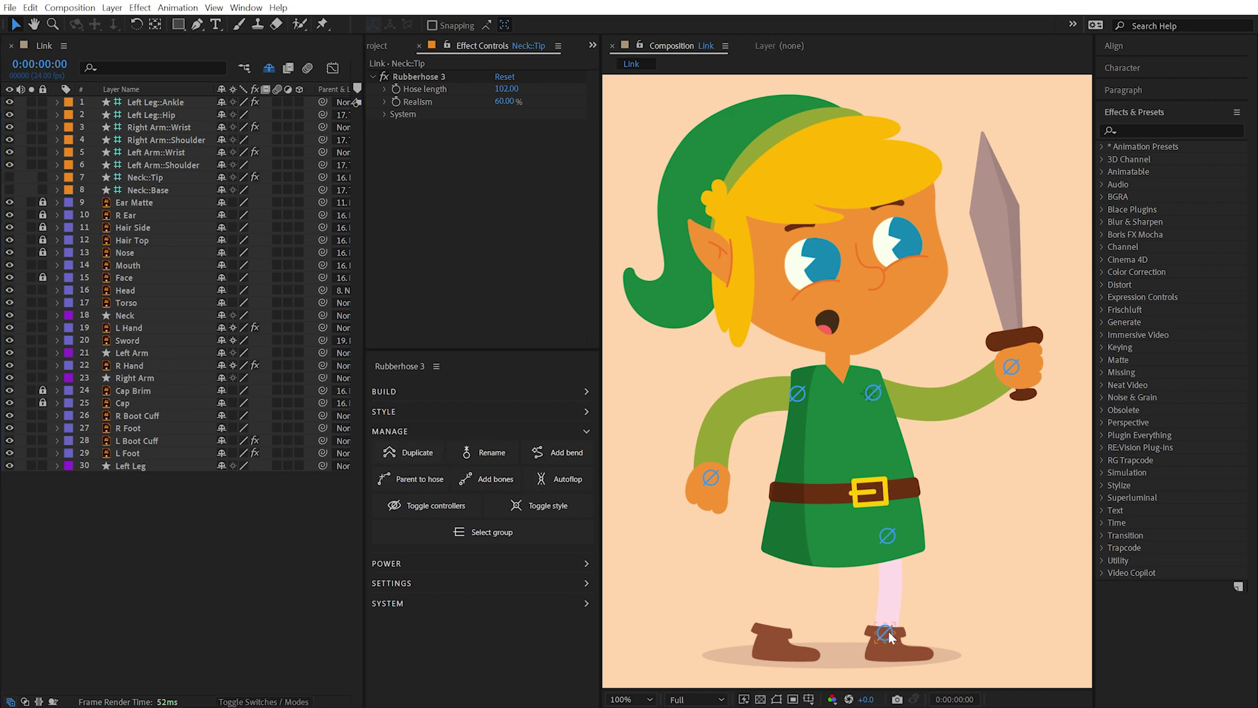
{"action": "left_click", "coordinate": [417, 454]}
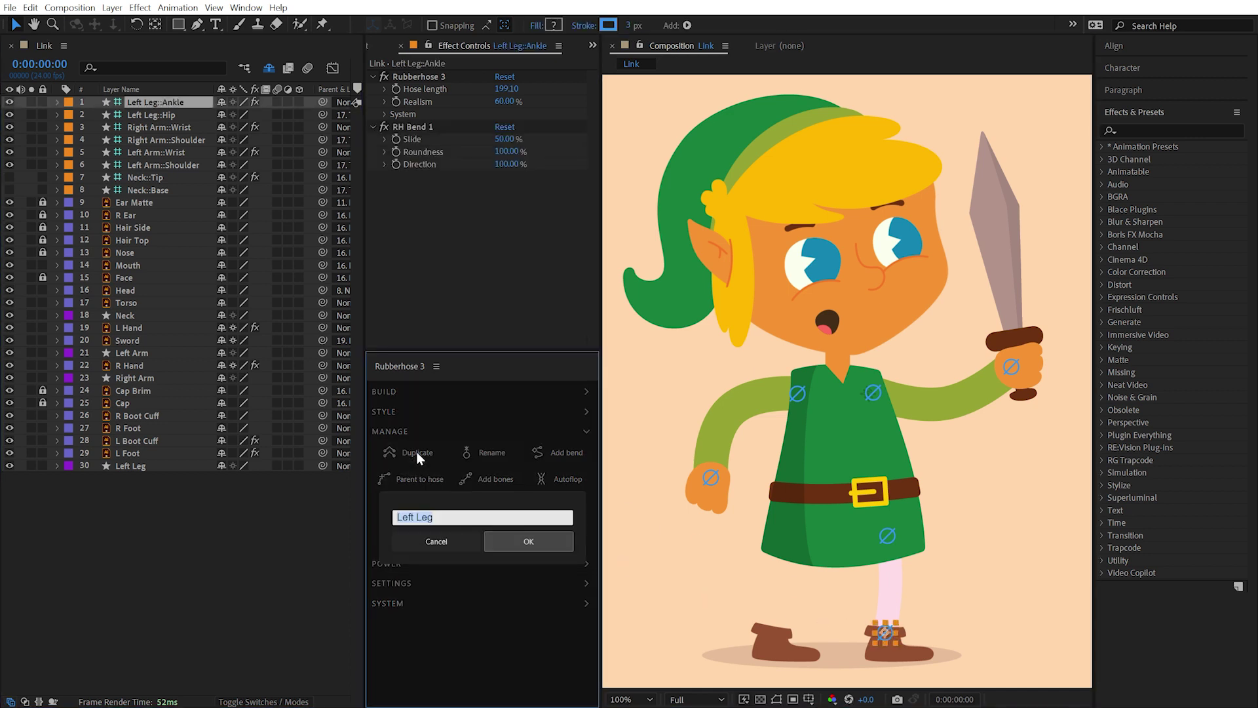
{"action": "type", "text": "Righ"}
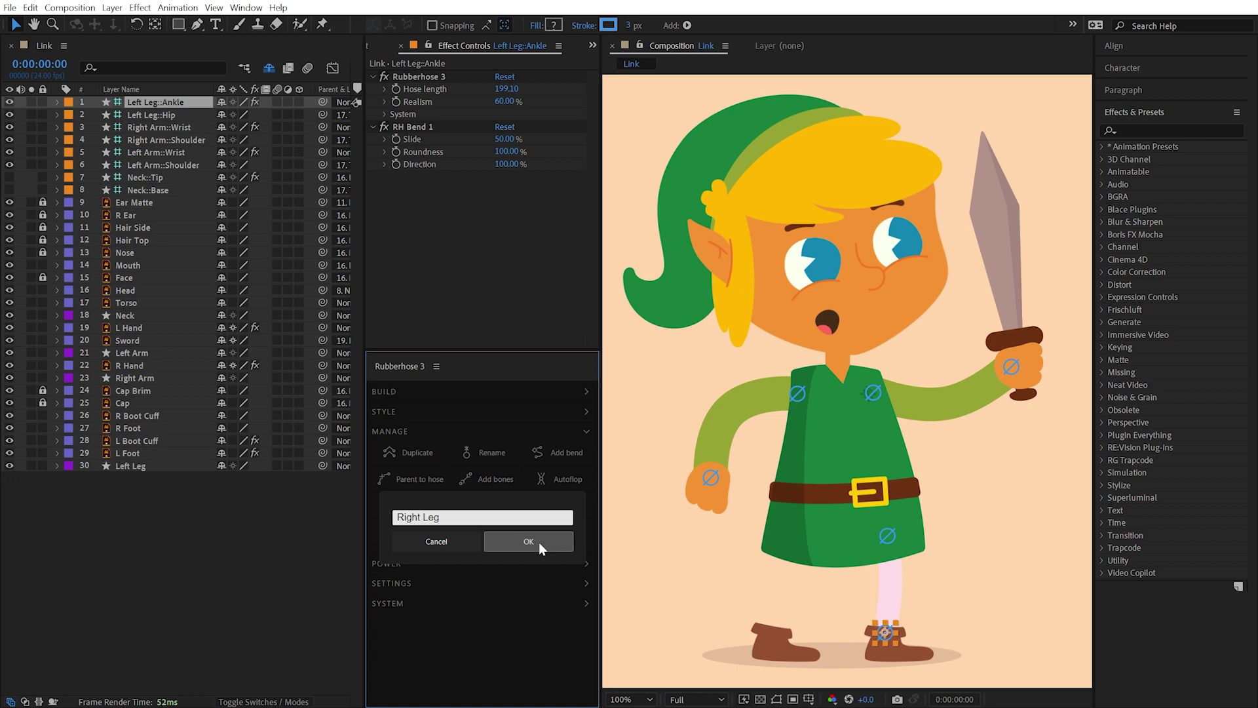
{"action": "left_click", "coordinate": [536, 541]}
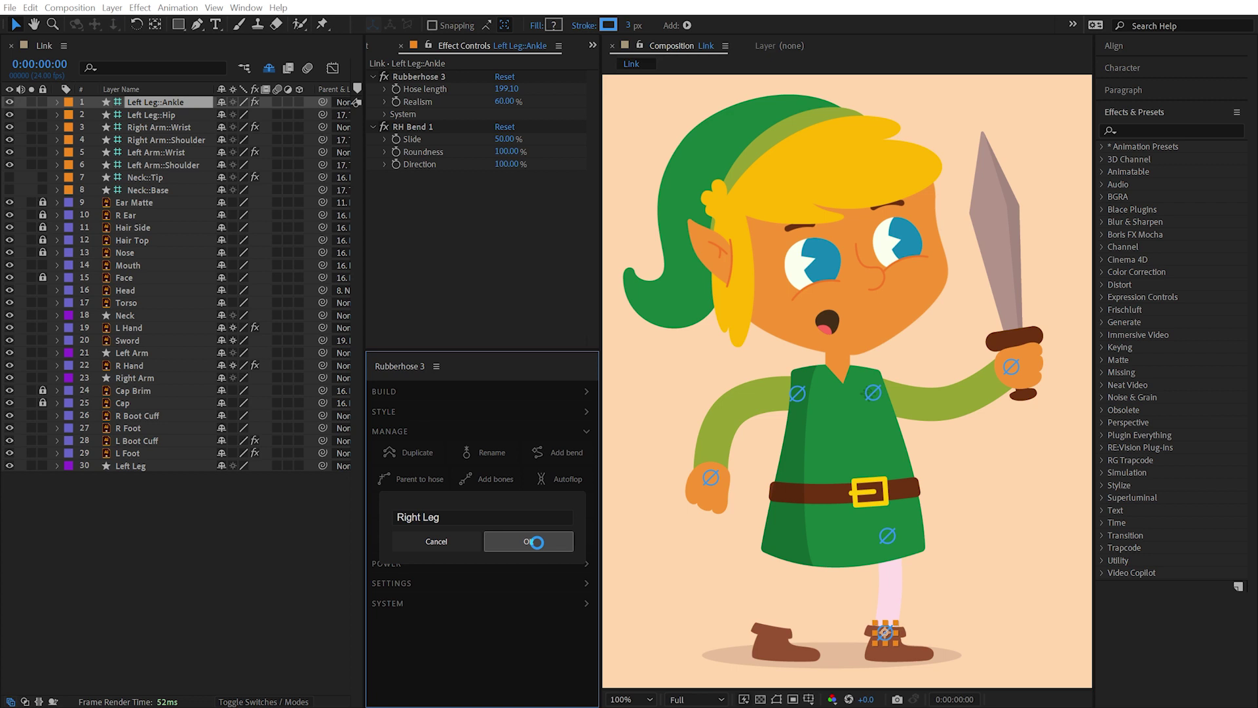
Move the Right Leg beside the left leg and delete the duplicate L Boot Cuff 1 and L Foot 1 layers.
{"action": "left_click", "coordinate": [536, 542]}
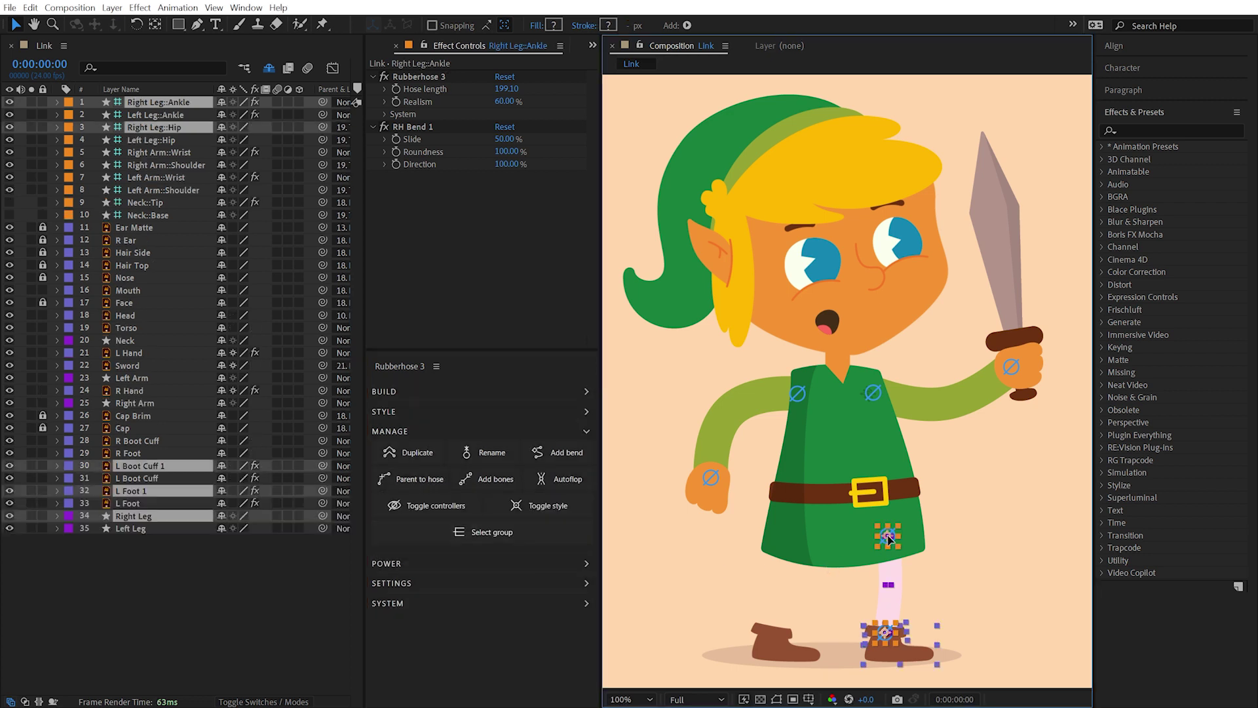
{"action": "left_click_drag", "start_coordinate": [888, 539], "coordinate": [789, 536]}
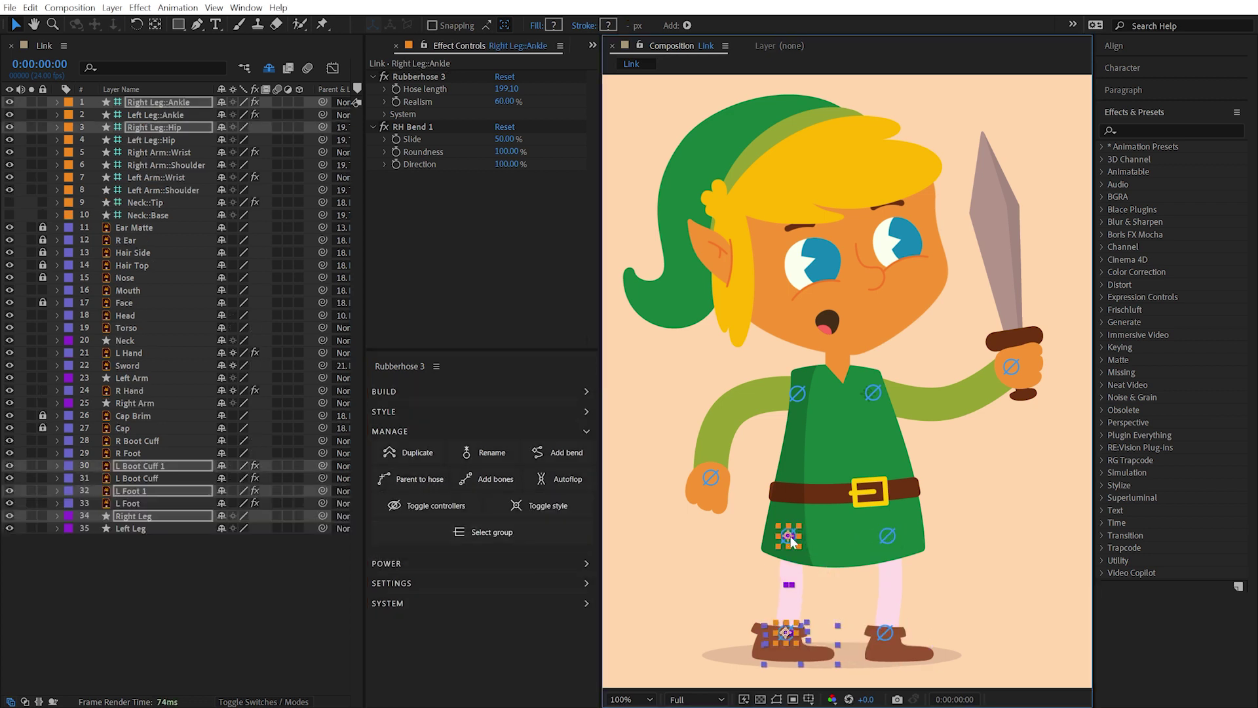
{"action": "left_click", "coordinate": [143, 464]}
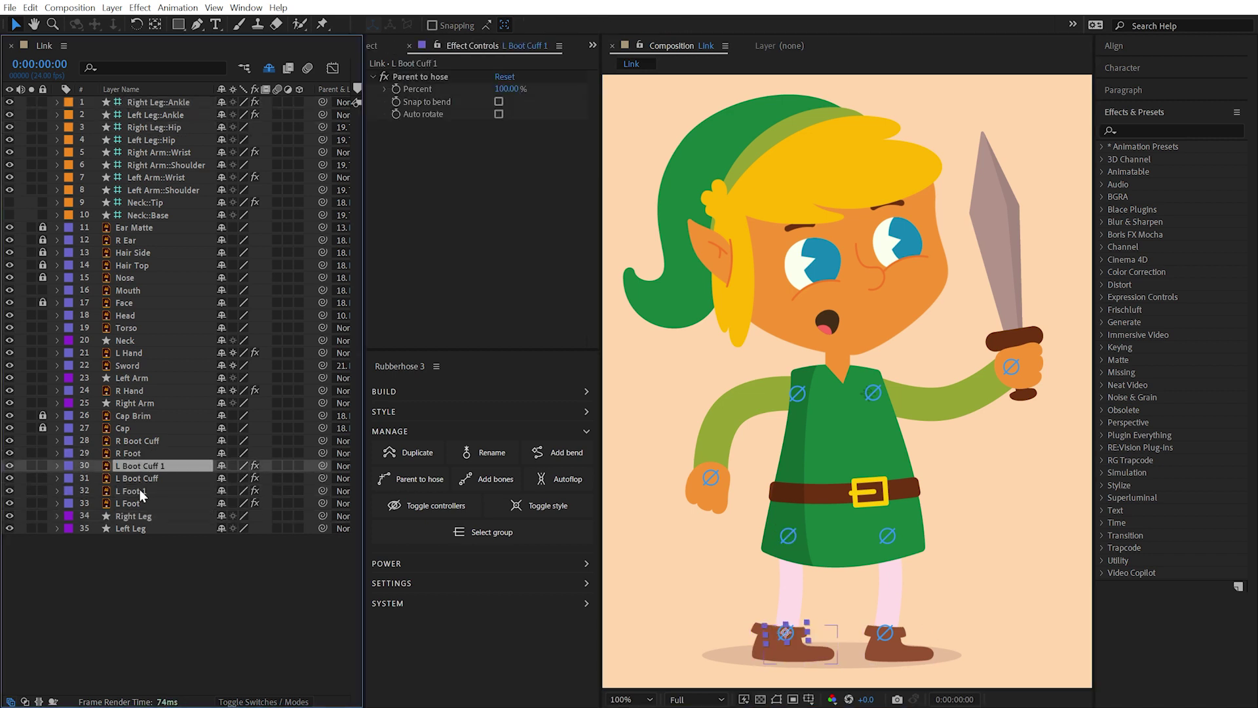
{"action": "left_click", "coordinate": [154, 492], "text": "ctrl"}
{"action": "key", "text": "Delete"}
{"action": "left_click", "coordinate": [624, 609]}
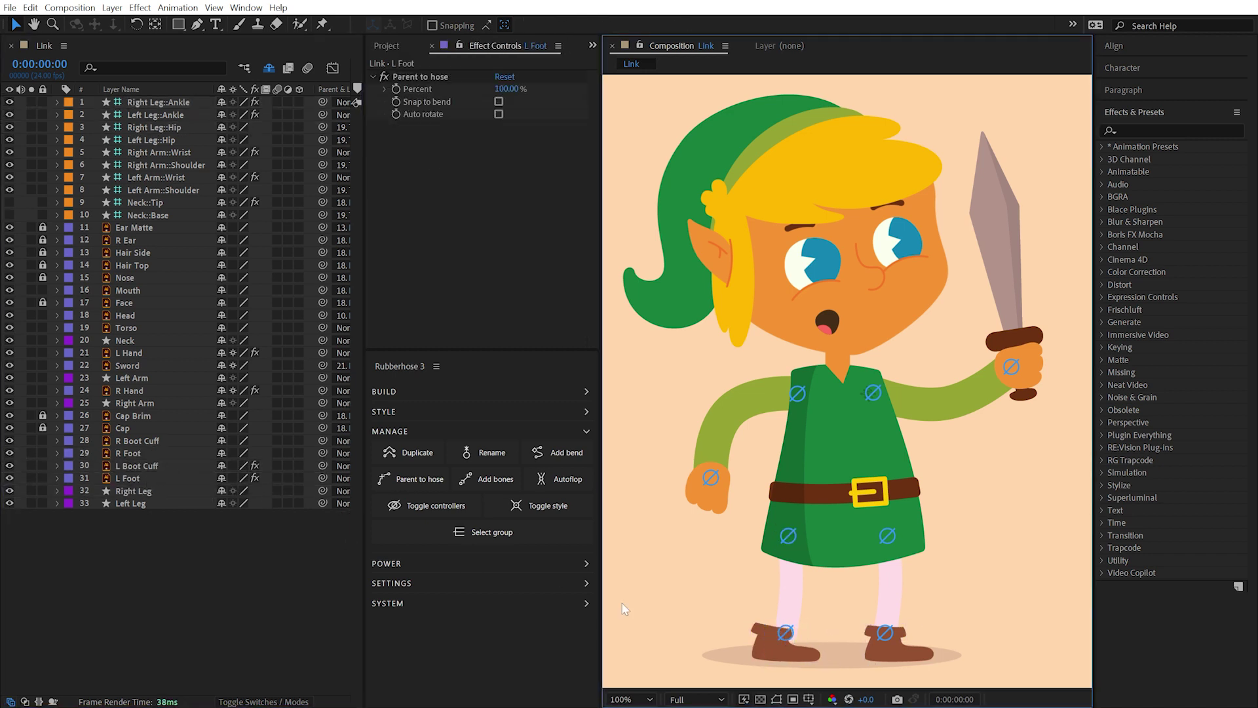
{"action": "left_click", "coordinate": [766, 631]}
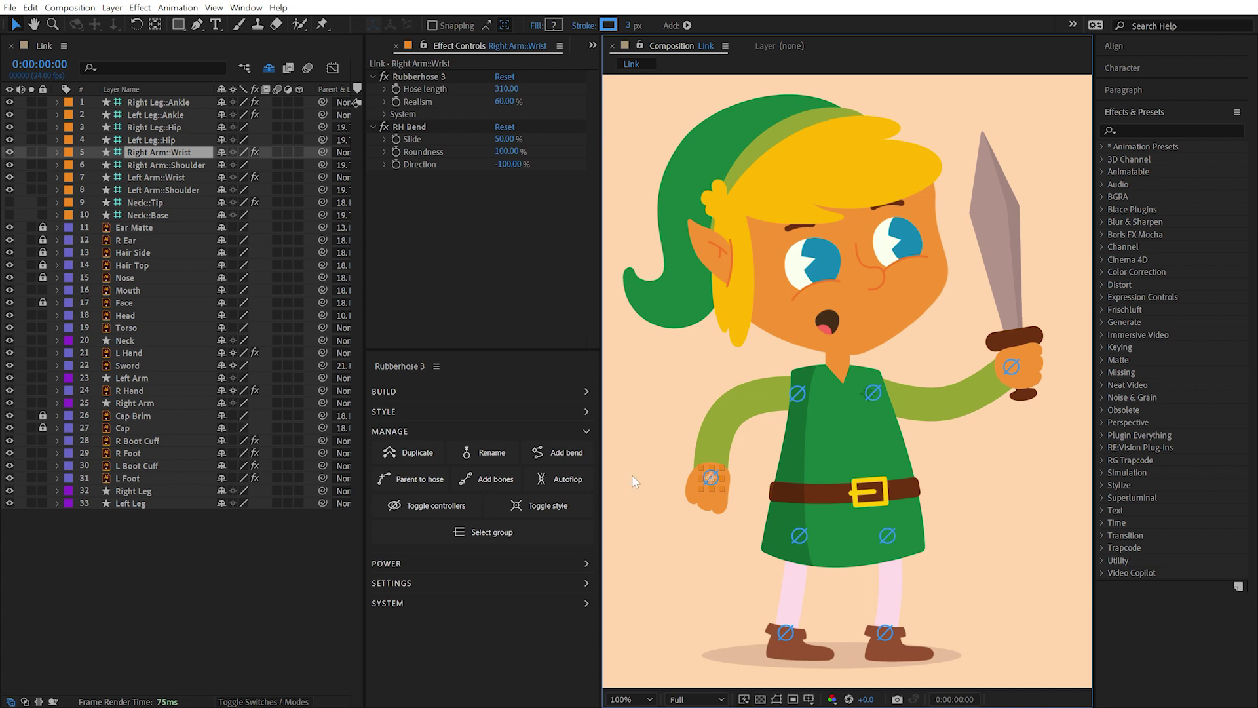
Rename the right arm hose to R Arm, keeping the Shoulder : Wrist naming.
{"action": "left_click", "coordinate": [493, 451]}
{"action": "type", "text": "R Arm"}
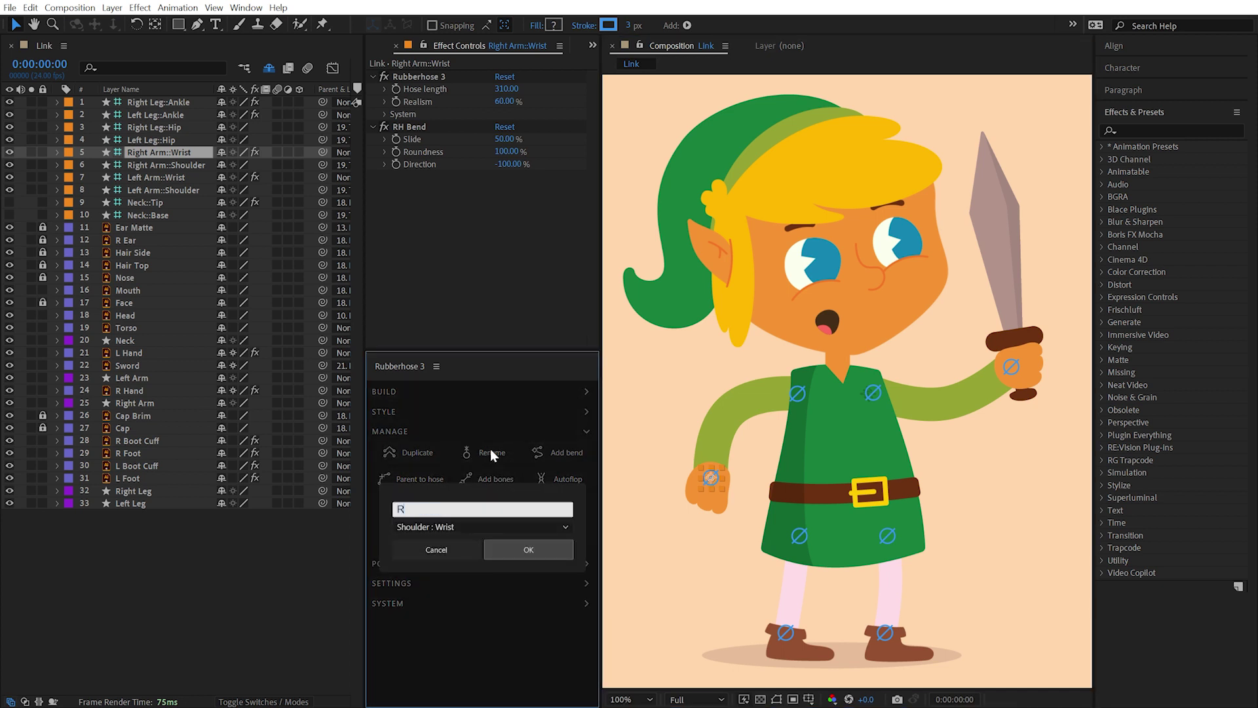
{"action": "left_click", "coordinate": [466, 527]}
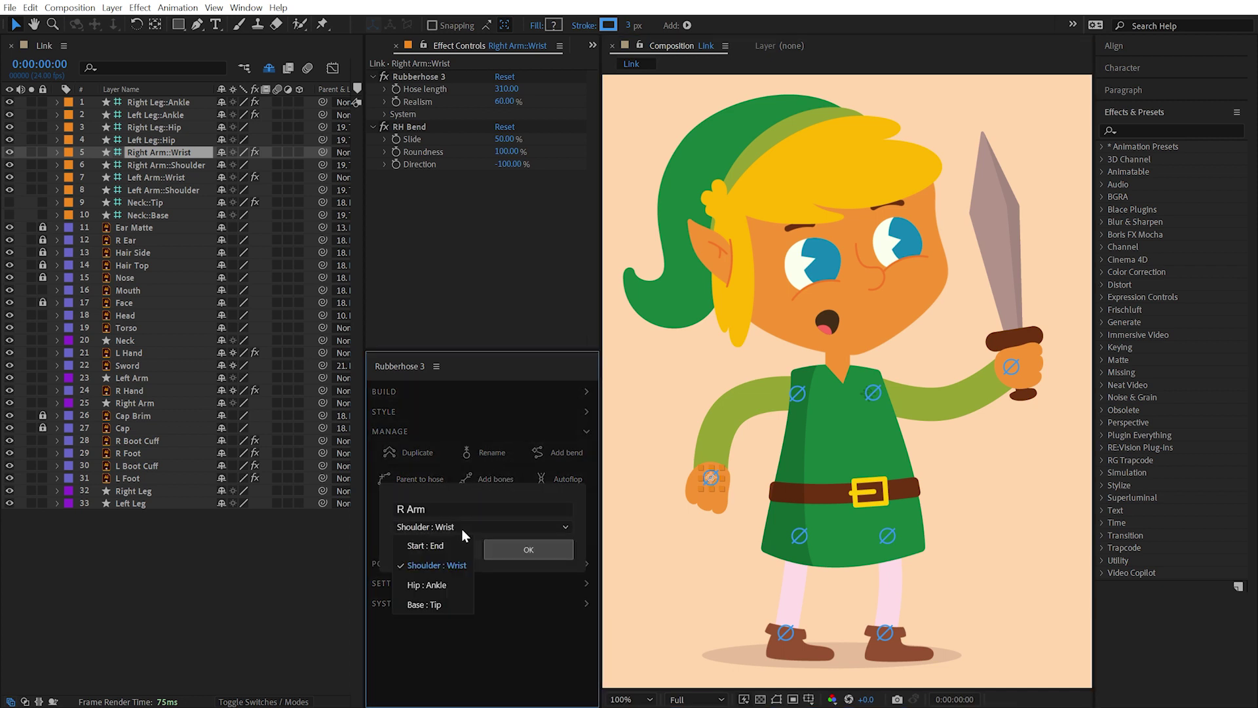
{"action": "left_click", "coordinate": [462, 528]}
{"action": "left_click", "coordinate": [527, 550]}
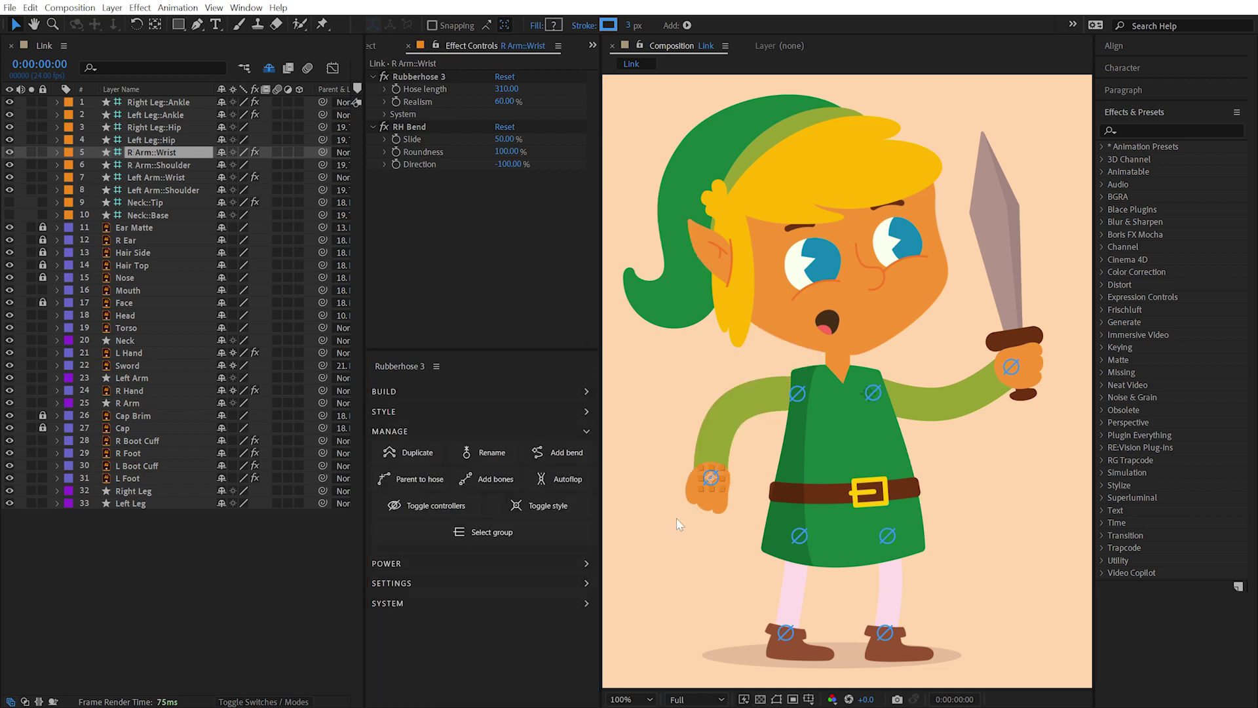
Rename the wrist controller layer back to Right Arm::Wrist.
{"action": "left_click", "coordinate": [151, 152]}
{"action": "key", "text": "Return"}
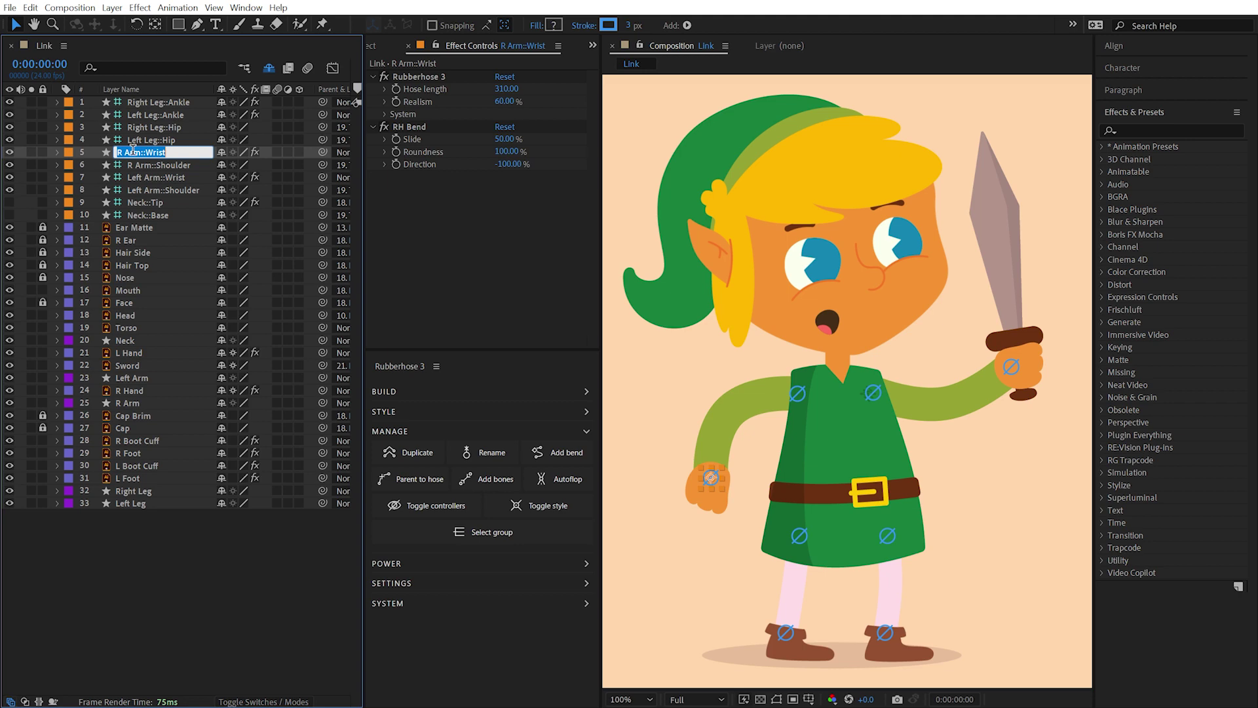
{"action": "left_click", "coordinate": [123, 152]}
{"action": "type", "text": "ight"}
{"action": "key", "text": "Return"}
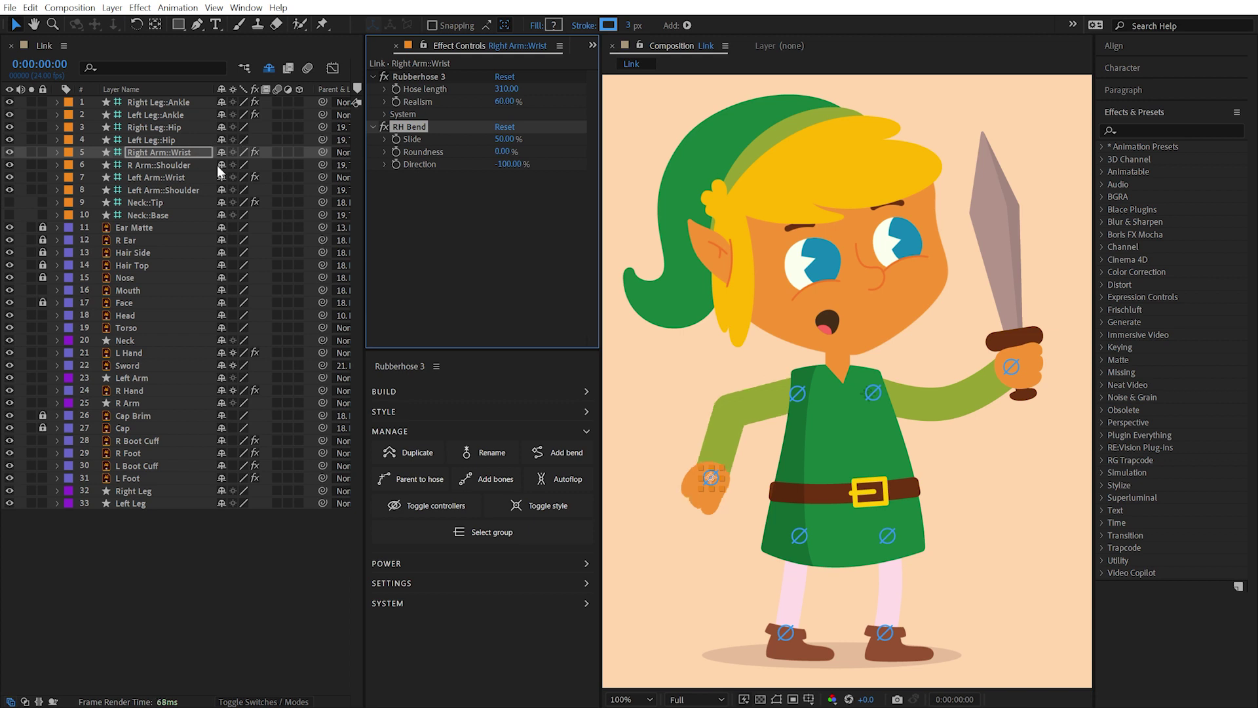
Try adding bends and duplicating the bend effect on the right arm, then undo them.
{"action": "left_click", "coordinate": [546, 452]}
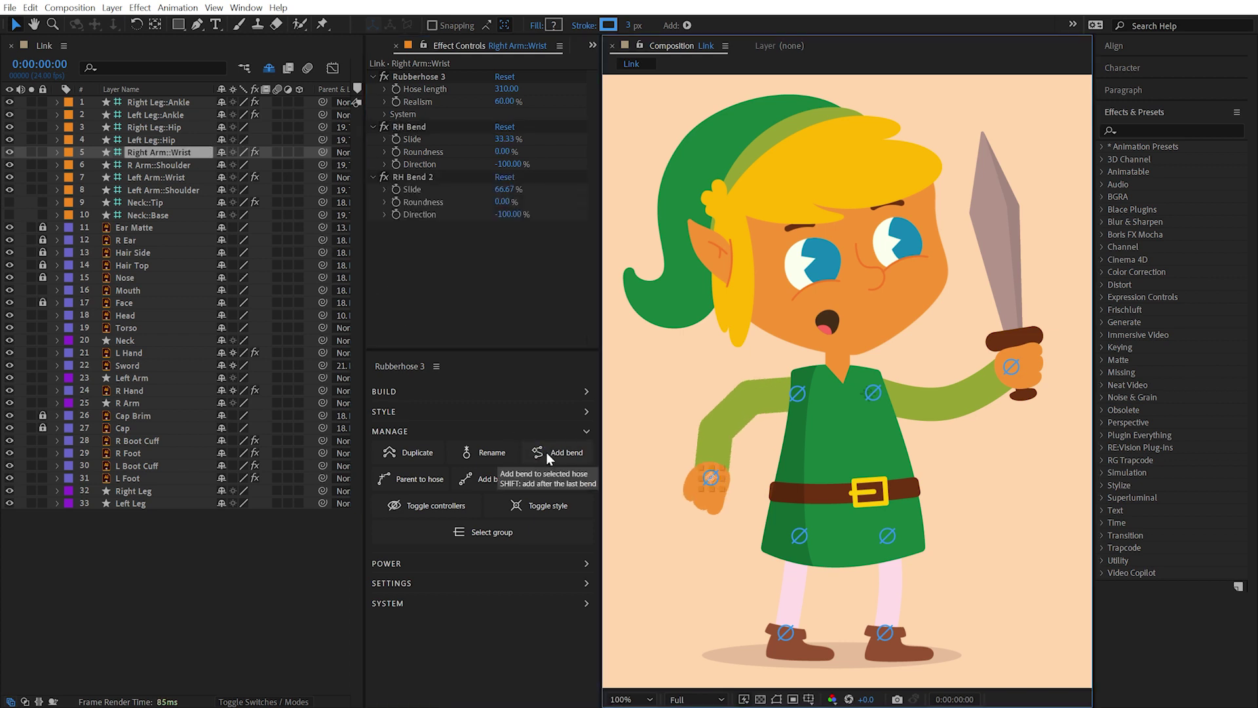
{"action": "left_click", "coordinate": [545, 453]}
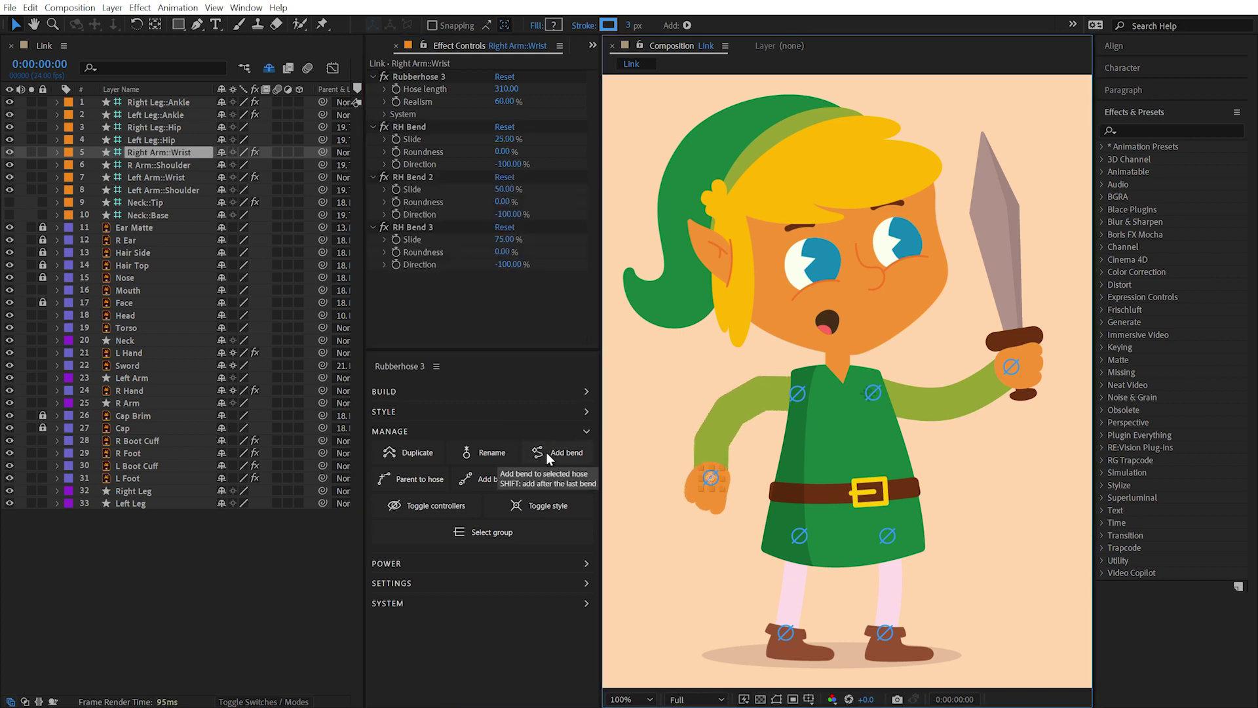
{"action": "key", "text": "ctrl+z"}
{"action": "key", "text": "ctrl+z"}
{"action": "left_click", "coordinate": [414, 134]}
{"action": "key", "text": "ctrl+d"}
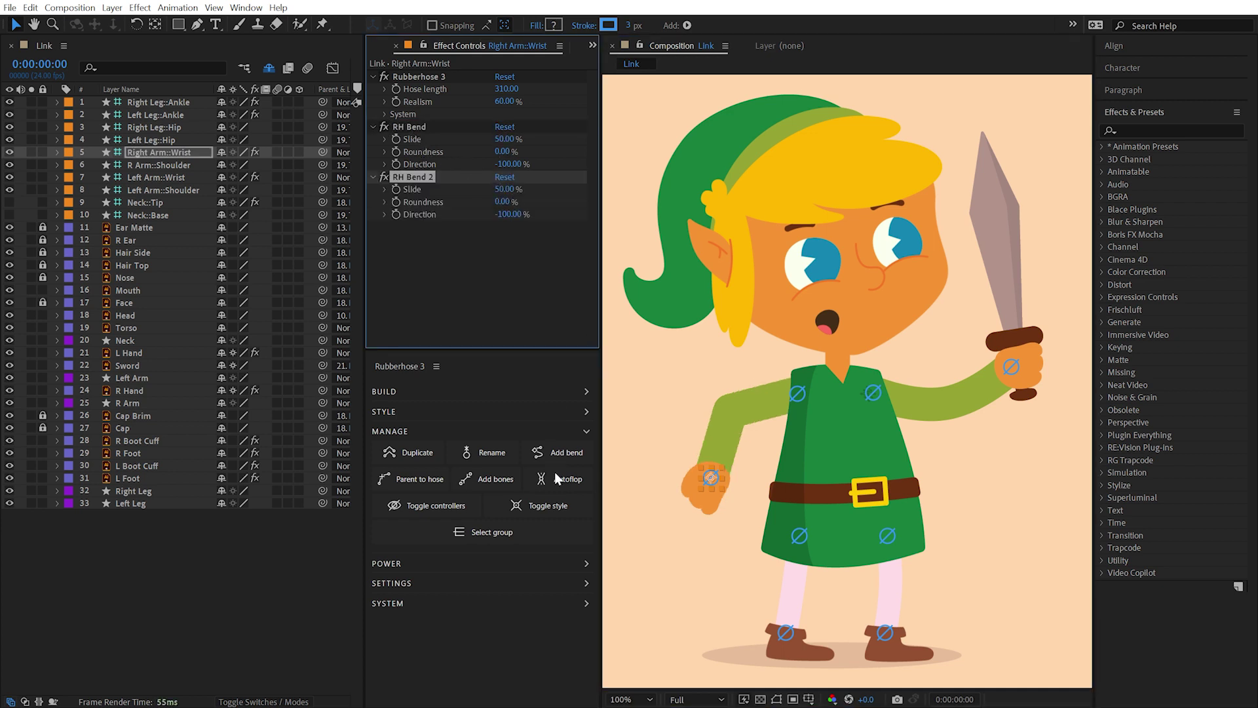
{"action": "key", "text": "ctrl+z"}
Add a bend after the existing one, giving RH Bend 2 at 75% slide.
{"action": "left_click", "coordinate": [556, 454]}
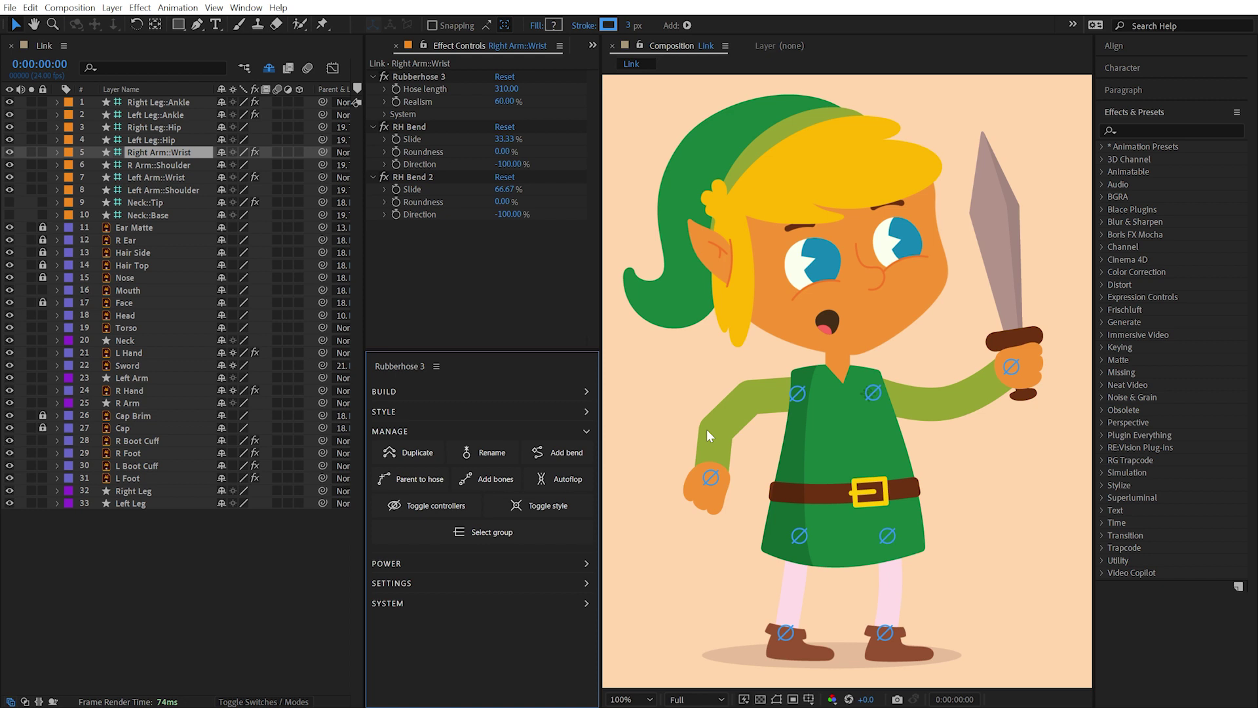
{"action": "left_click", "coordinate": [553, 457]}
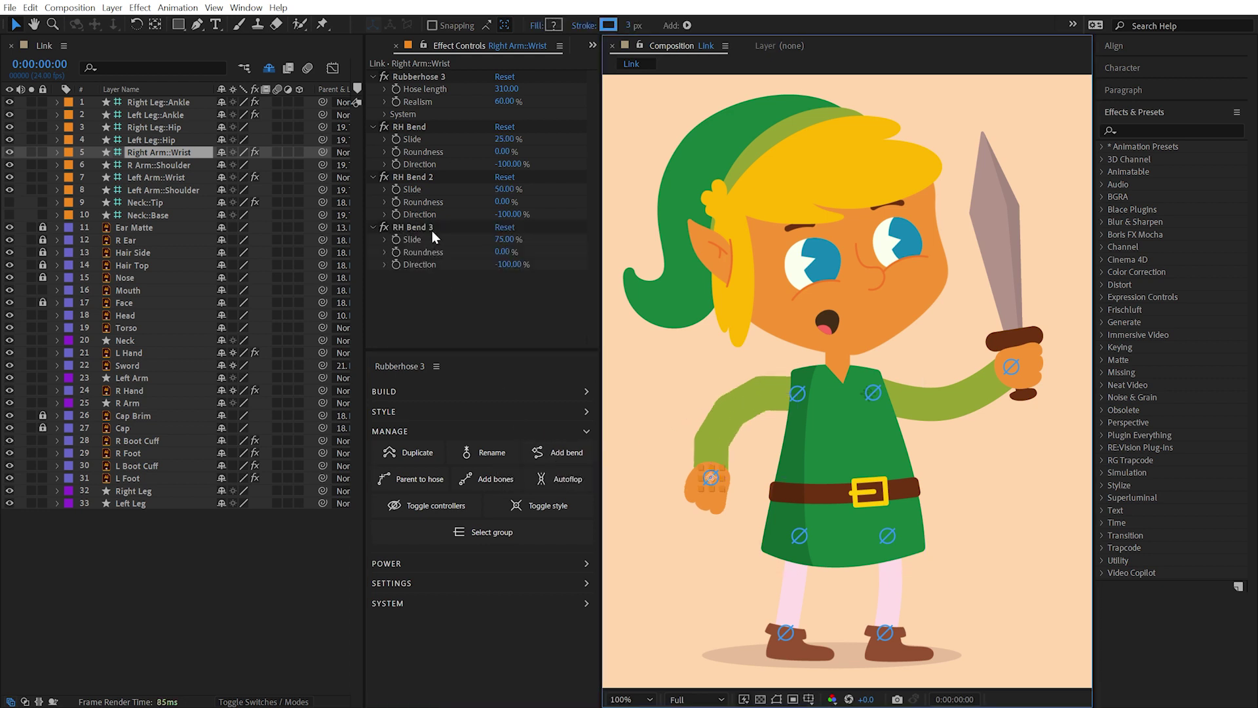
{"action": "key", "text": "ctrl+z"}
{"action": "key", "text": "ctrl+z"}
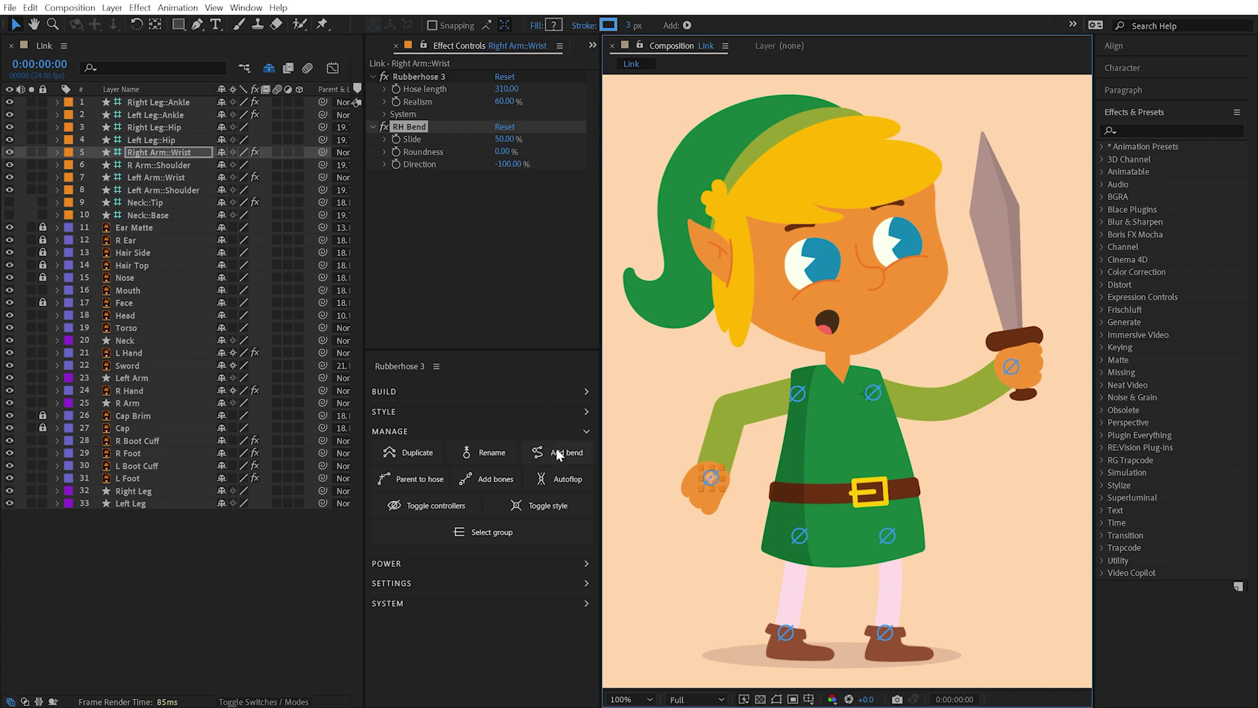
{"action": "left_click", "coordinate": [557, 454]}
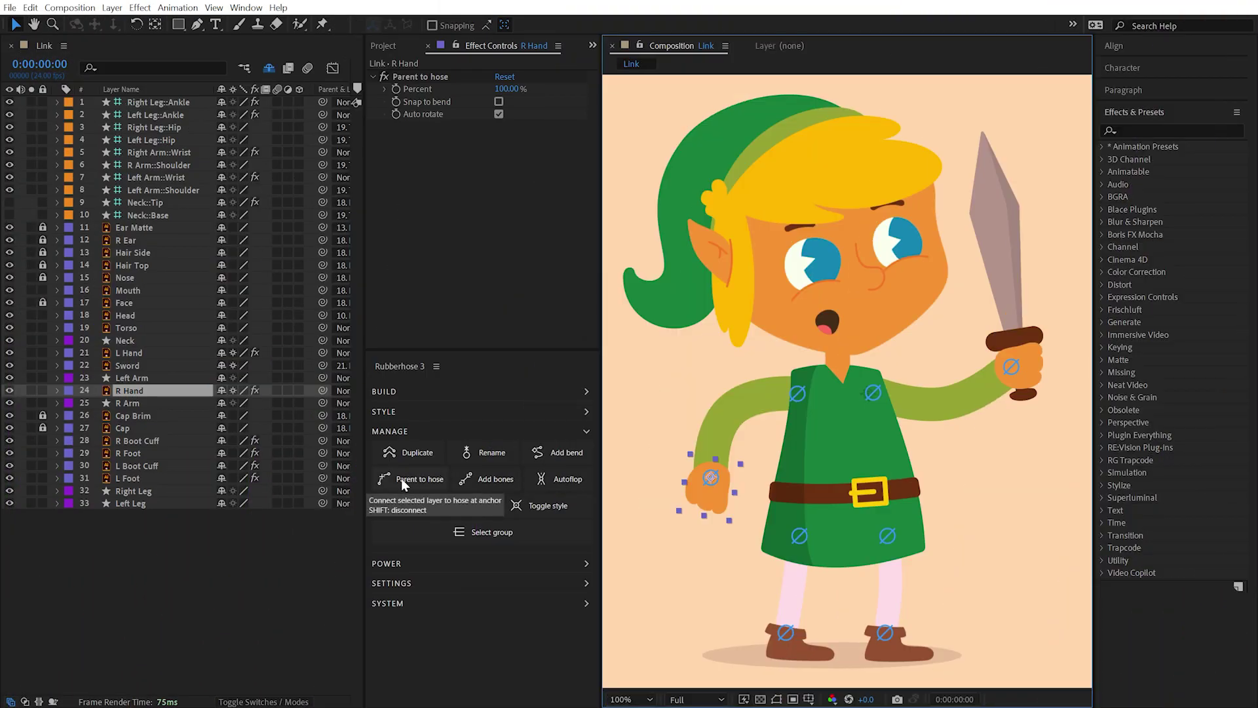
Disconnect R Hand from the arm, move it away, then reconnect it to the R Arm hose.
{"action": "left_click", "coordinate": [426, 477]}
{"action": "left_click_drag", "start_coordinate": [715, 505], "coordinate": [683, 548]}
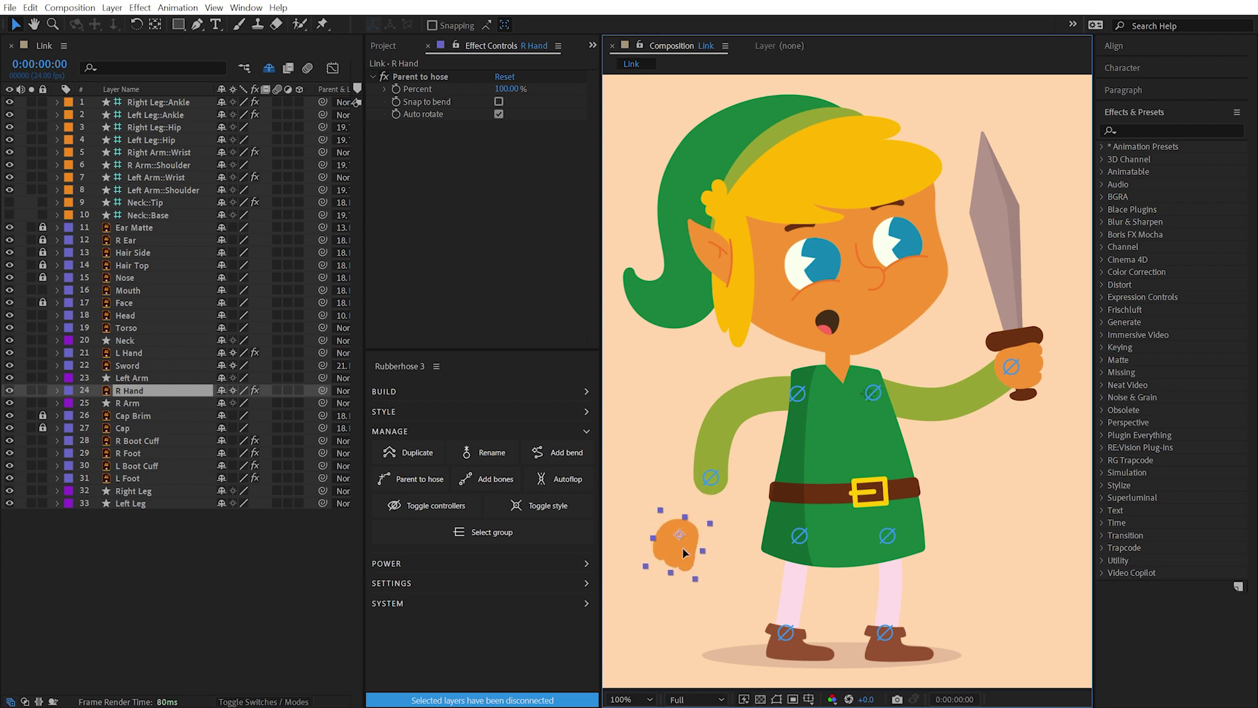
{"action": "left_click", "coordinate": [414, 479]}
{"action": "left_click", "coordinate": [258, 479]}
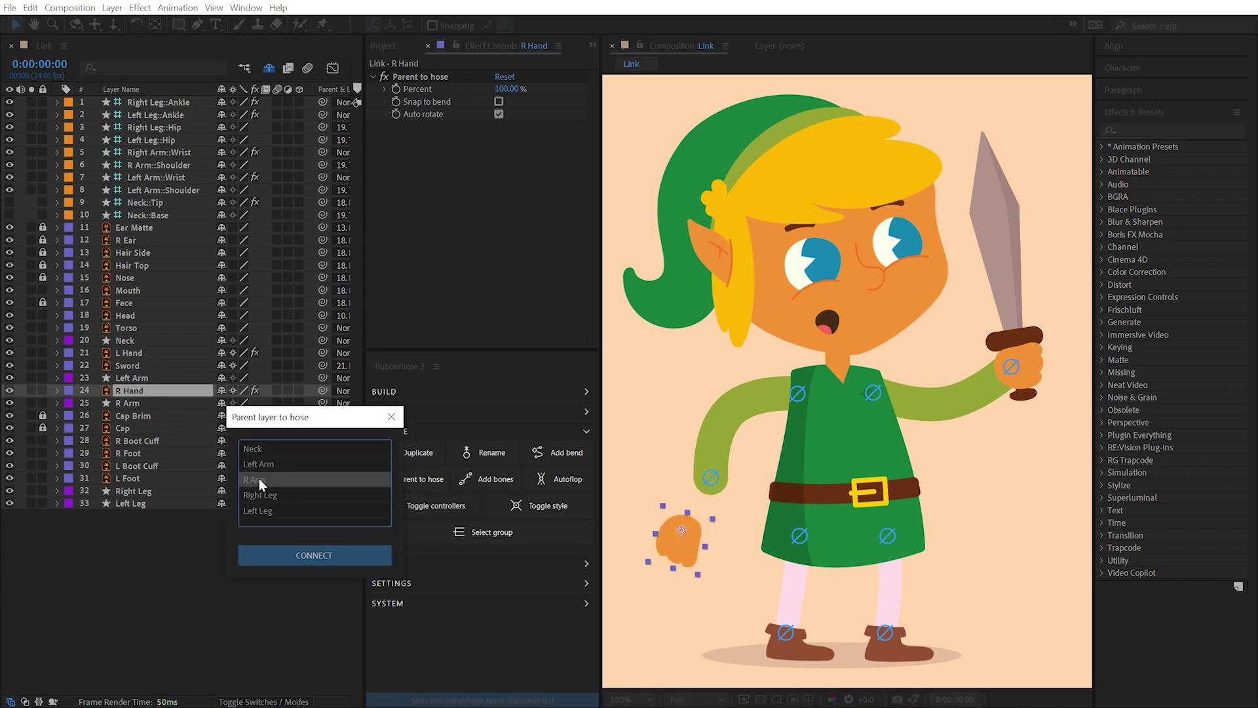
{"action": "left_click", "coordinate": [309, 556]}
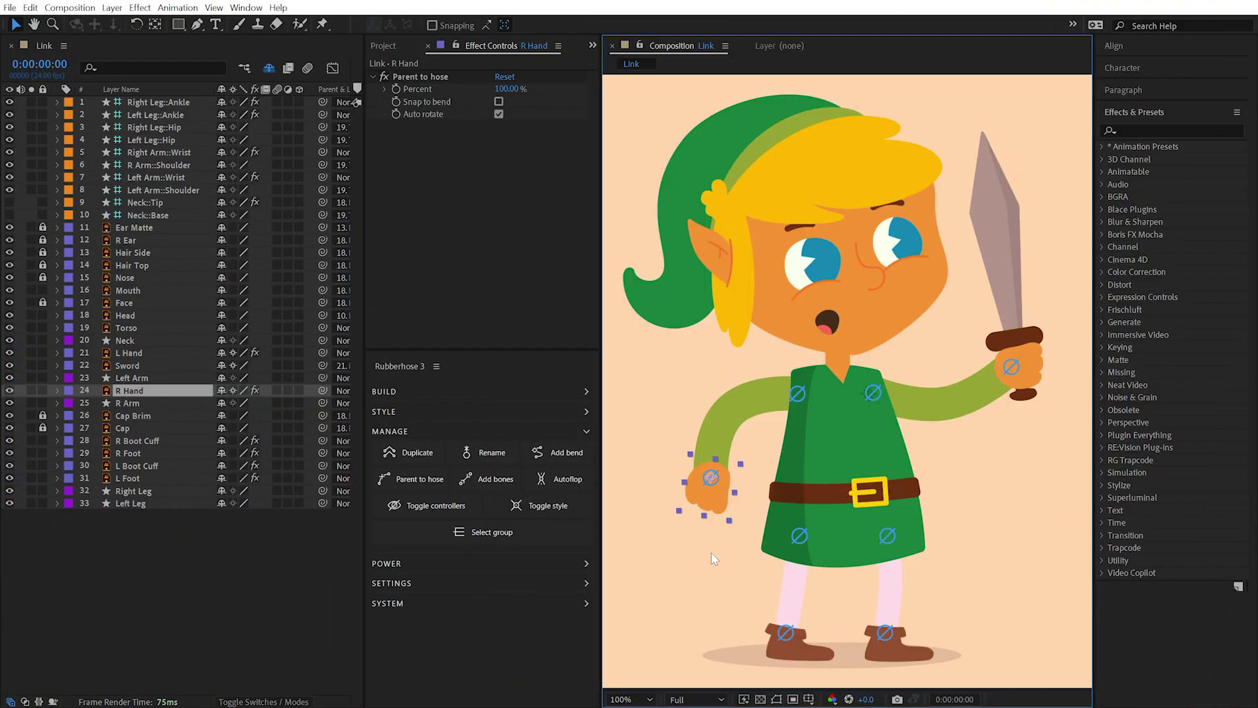
Add bones to the right leg hose and pull the ankle down to reshape the leg.
{"action": "left_click", "coordinate": [786, 632]}
{"action": "left_click", "coordinate": [491, 478]}
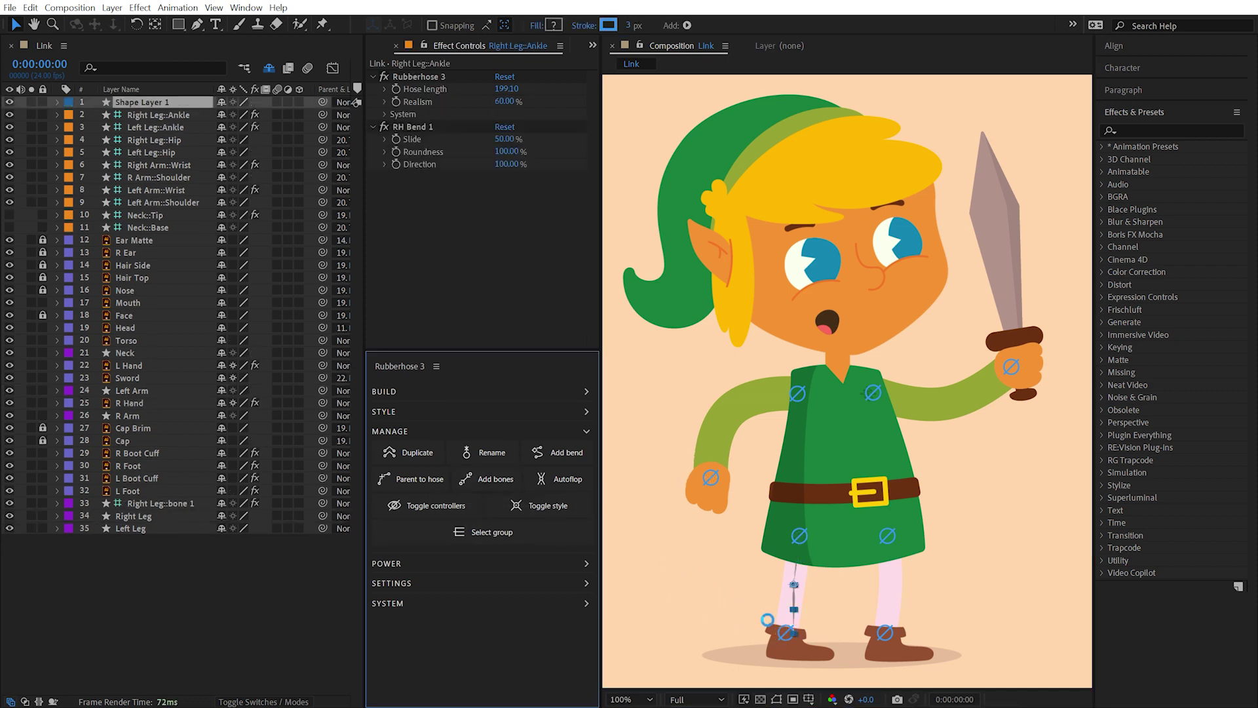
{"action": "mouse_move", "coordinate": [786, 633]}
{"action": "left_mouse_down"}
{"action": "mouse_move", "coordinate": [763, 673]}
{"action": "mouse_move", "coordinate": [779, 649]}
{"action": "left_mouse_up"}
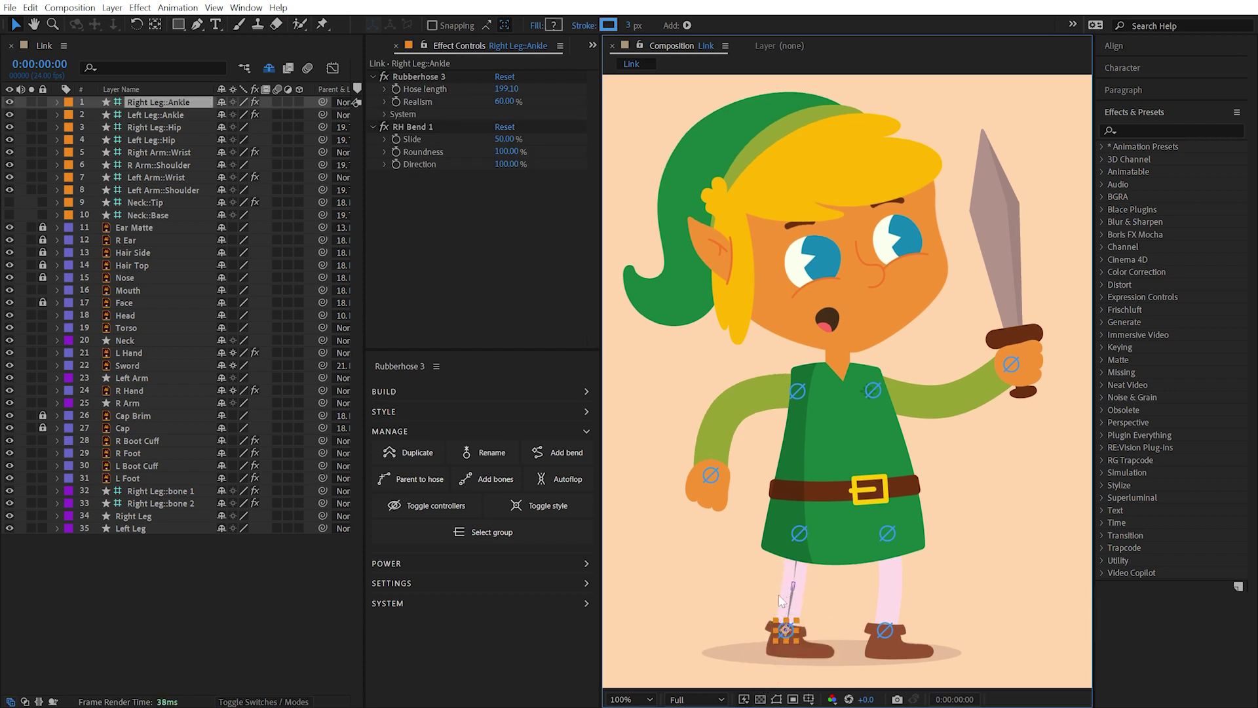
Delete the two leg bone layers and collapse the Rubberhose BUILD section.
{"action": "left_click", "coordinate": [154, 491]}
{"action": "left_click", "coordinate": [151, 502], "text": "shift"}
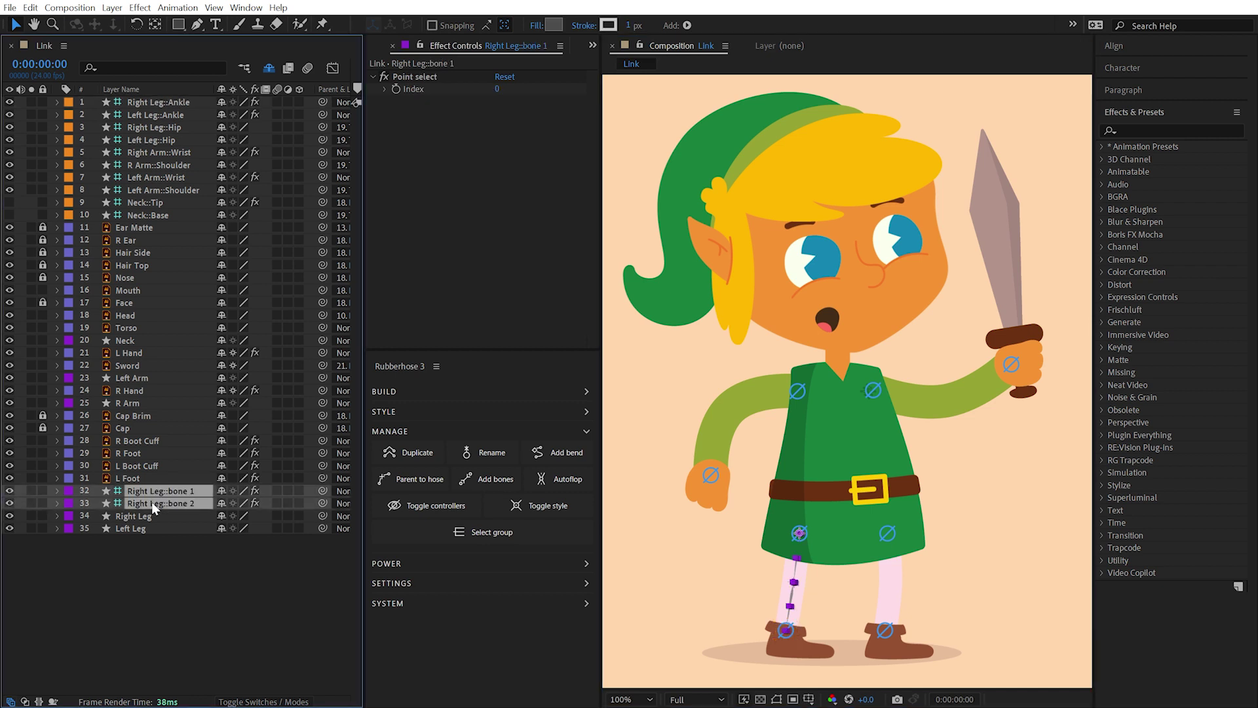
{"action": "key", "text": "Delete"}
{"action": "left_click", "coordinate": [470, 390]}
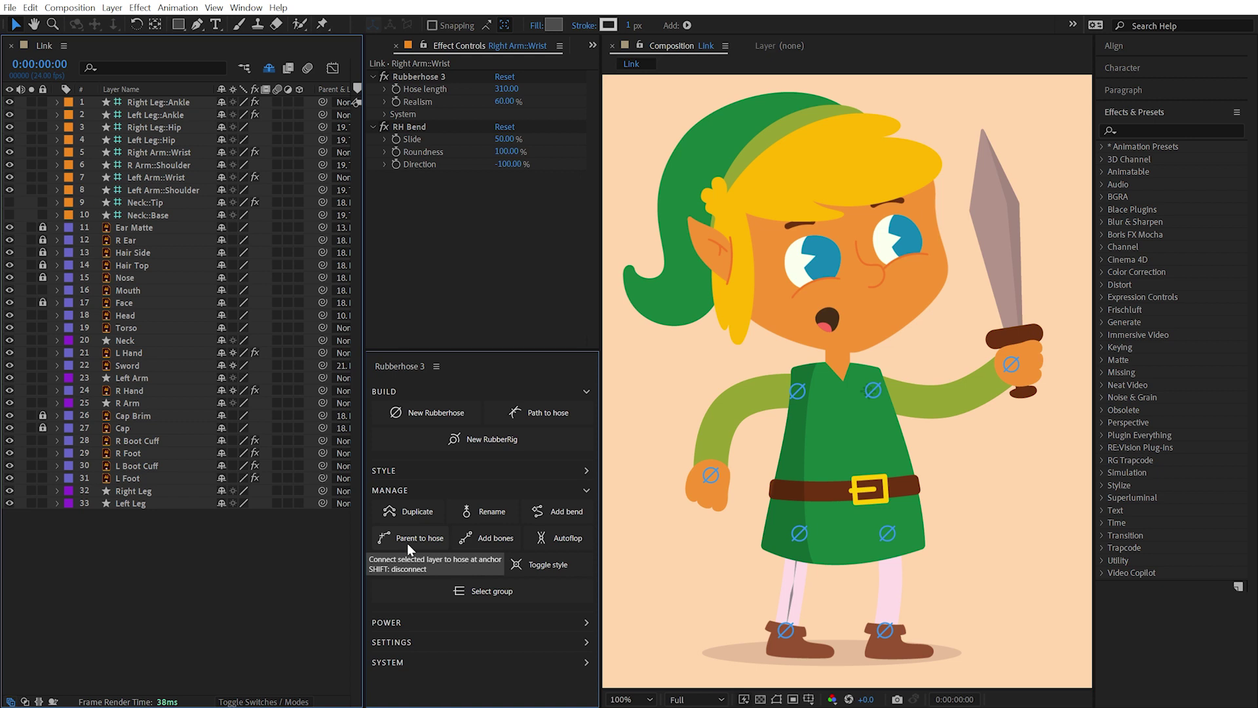
{"action": "left_click", "coordinate": [423, 392]}
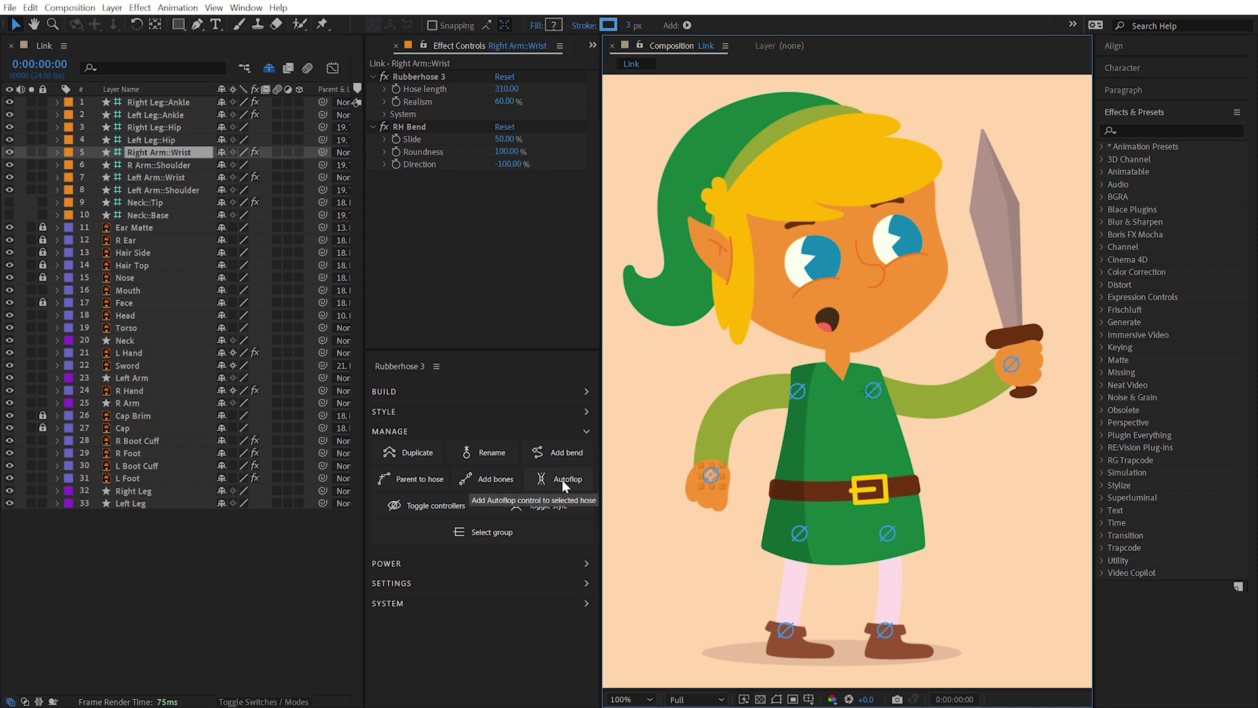
{"action": "left_click", "coordinate": [562, 483]}
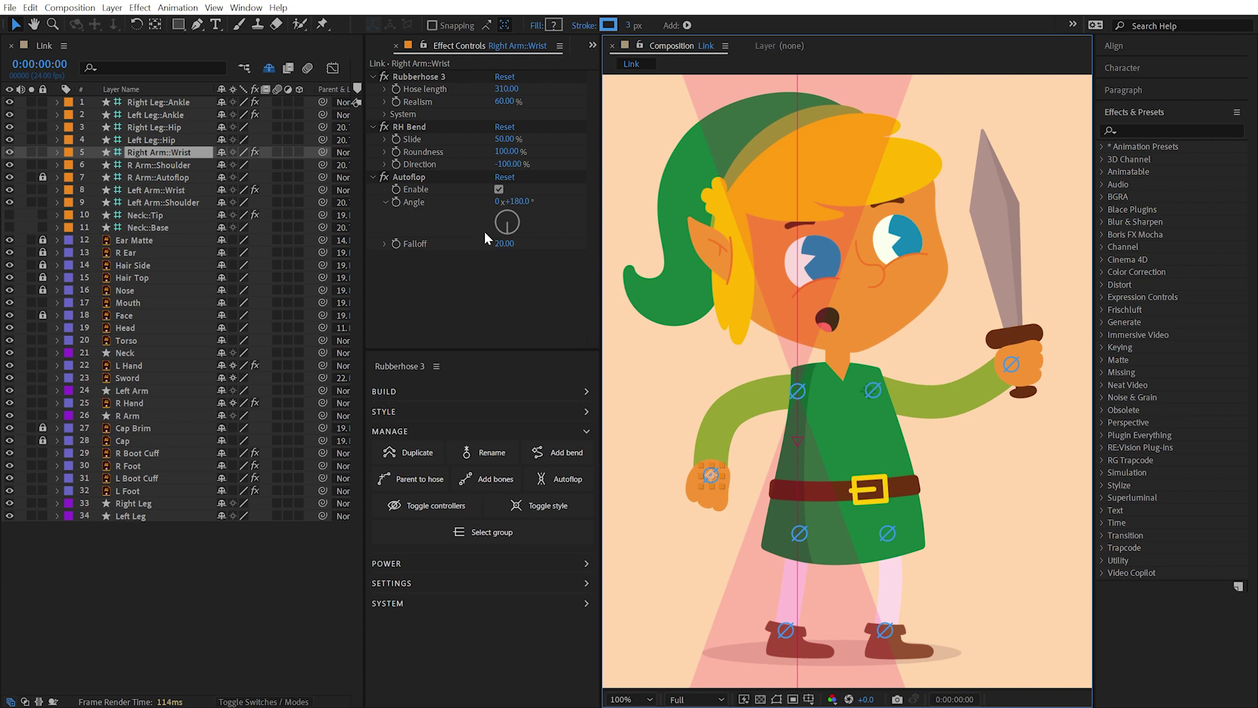
{"action": "left_click", "coordinate": [404, 179]}
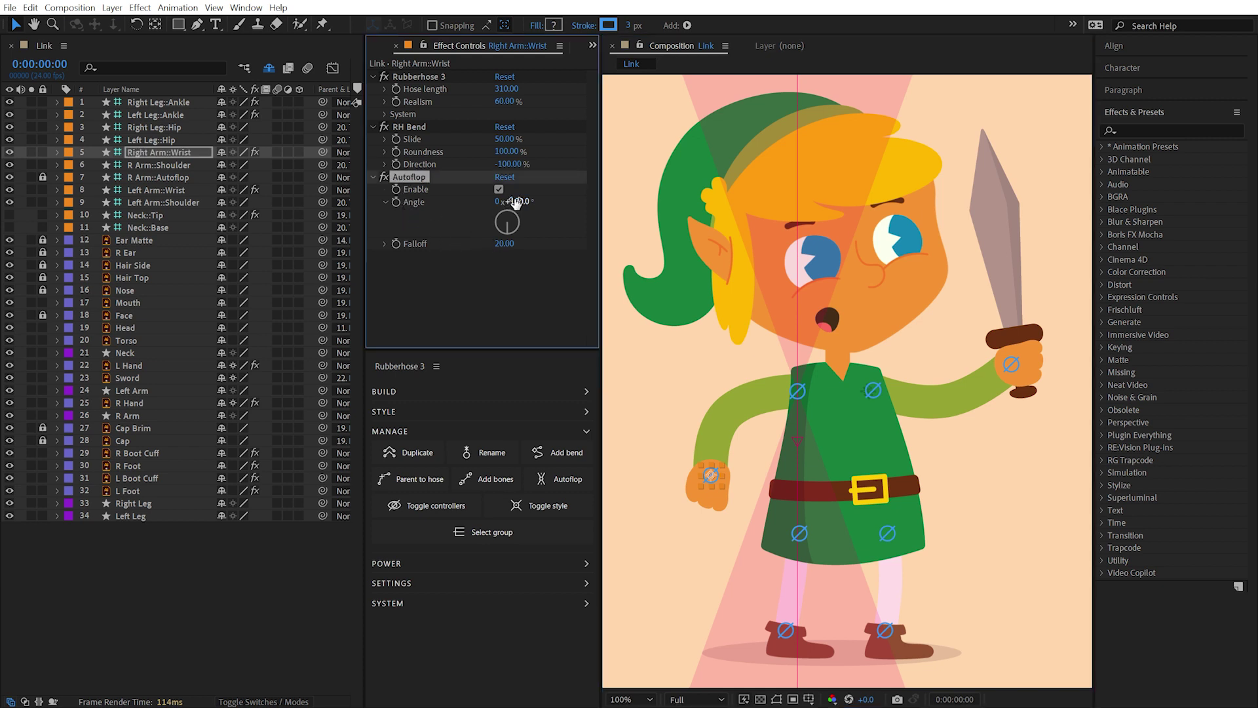
{"action": "left_click_drag", "start_coordinate": [517, 201], "coordinate": [587, 210]}
{"action": "left_click_drag", "start_coordinate": [511, 243], "coordinate": [547, 230]}
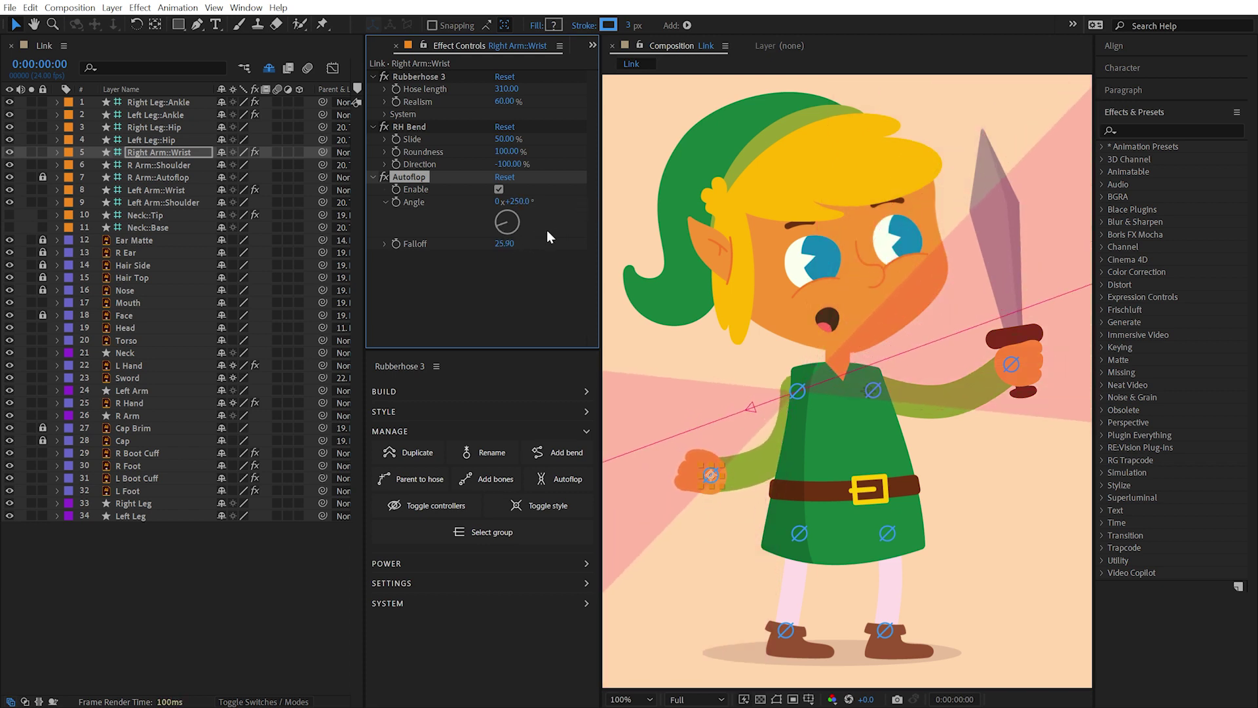
{"action": "left_click", "coordinate": [714, 555]}
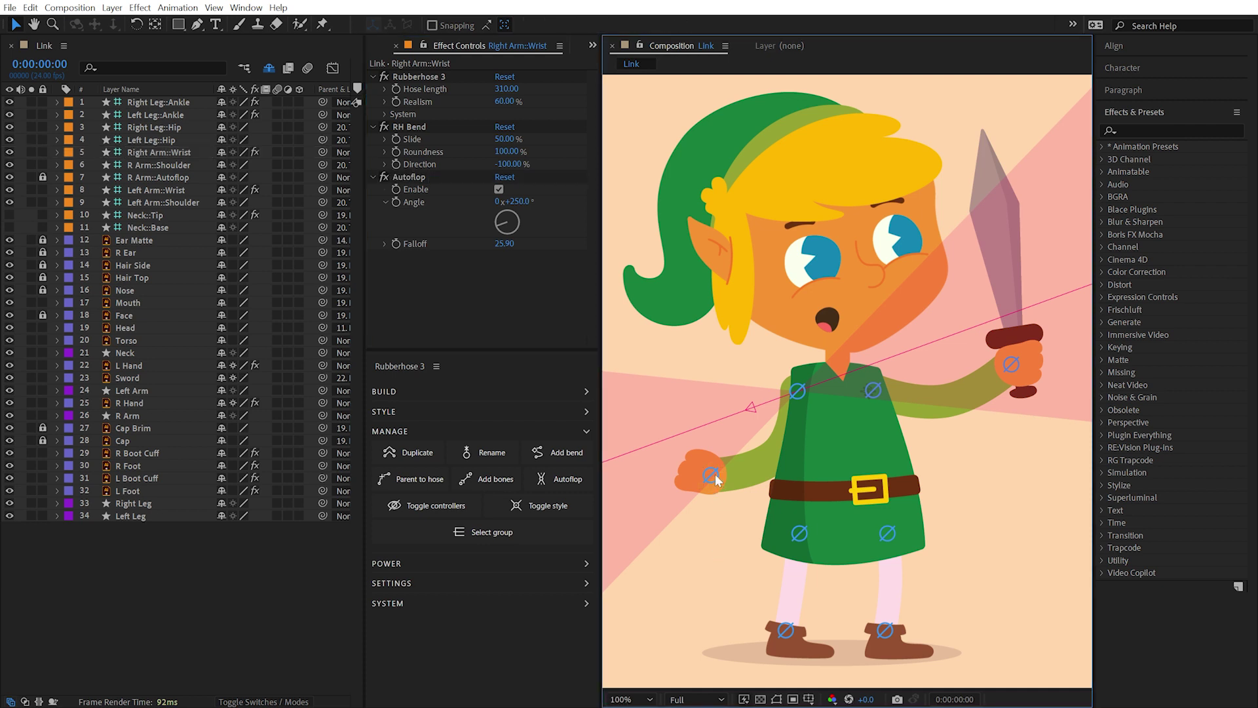
{"action": "mouse_move", "coordinate": [712, 476]}
{"action": "left_mouse_down"}
{"action": "mouse_move", "coordinate": [702, 360]}
{"action": "mouse_move", "coordinate": [696, 457]}
{"action": "mouse_move", "coordinate": [711, 485]}
{"action": "left_mouse_up"}
{"action": "left_click_drag", "start_coordinate": [785, 501], "coordinate": [663, 381]}
{"action": "left_click_drag", "start_coordinate": [518, 205], "coordinate": [635, 191]}
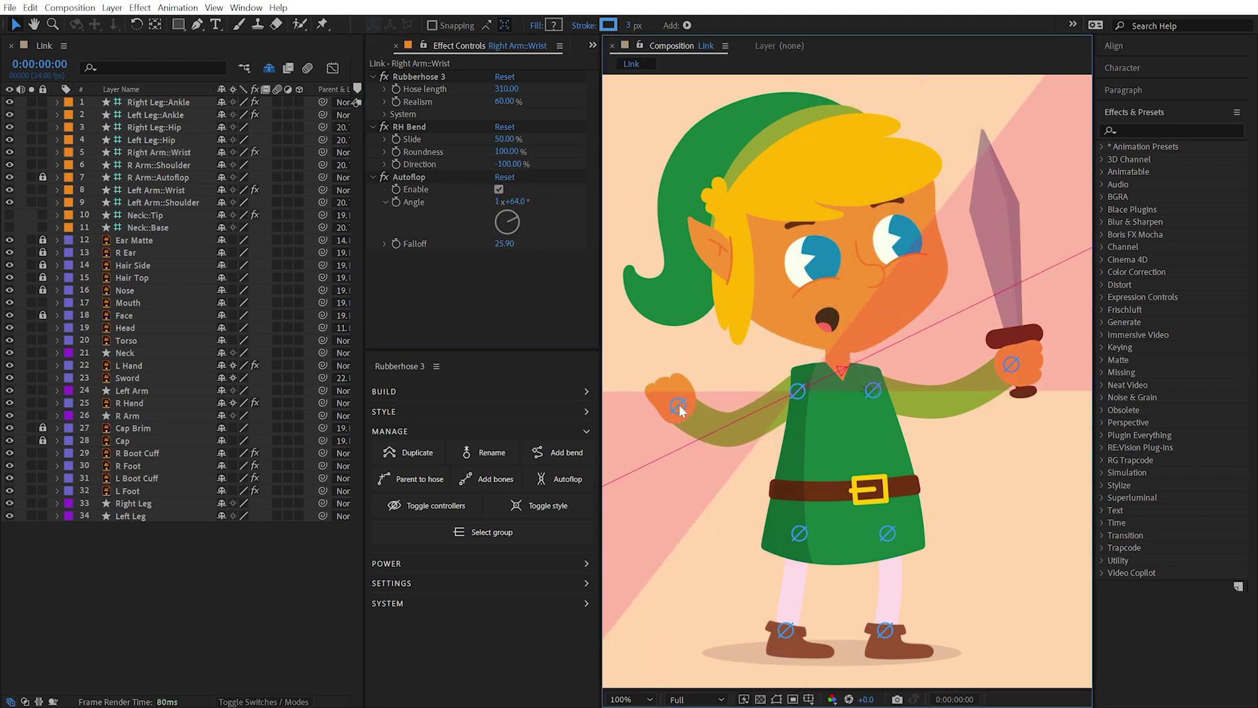
{"action": "left_click_drag", "start_coordinate": [678, 403], "coordinate": [702, 368]}
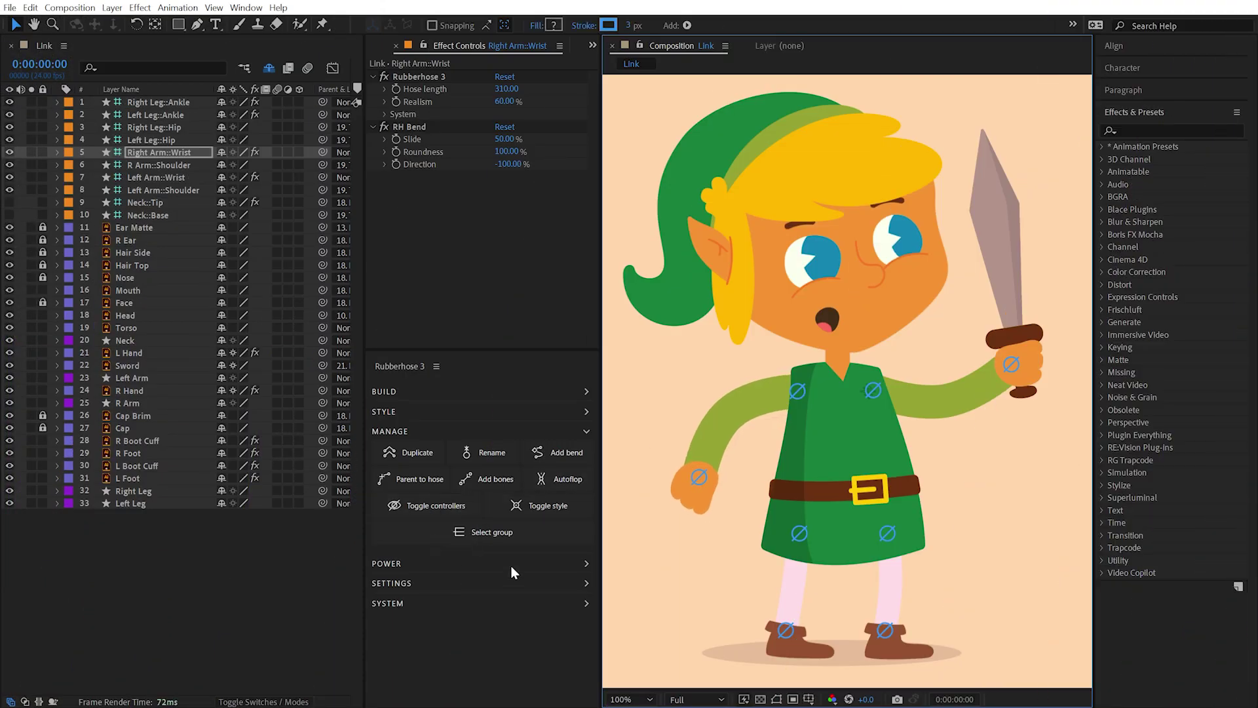
Toggle all rig controllers off and on several times, ending with them visible.
{"action": "left_click", "coordinate": [688, 594]}
{"action": "left_click", "coordinate": [425, 511]}
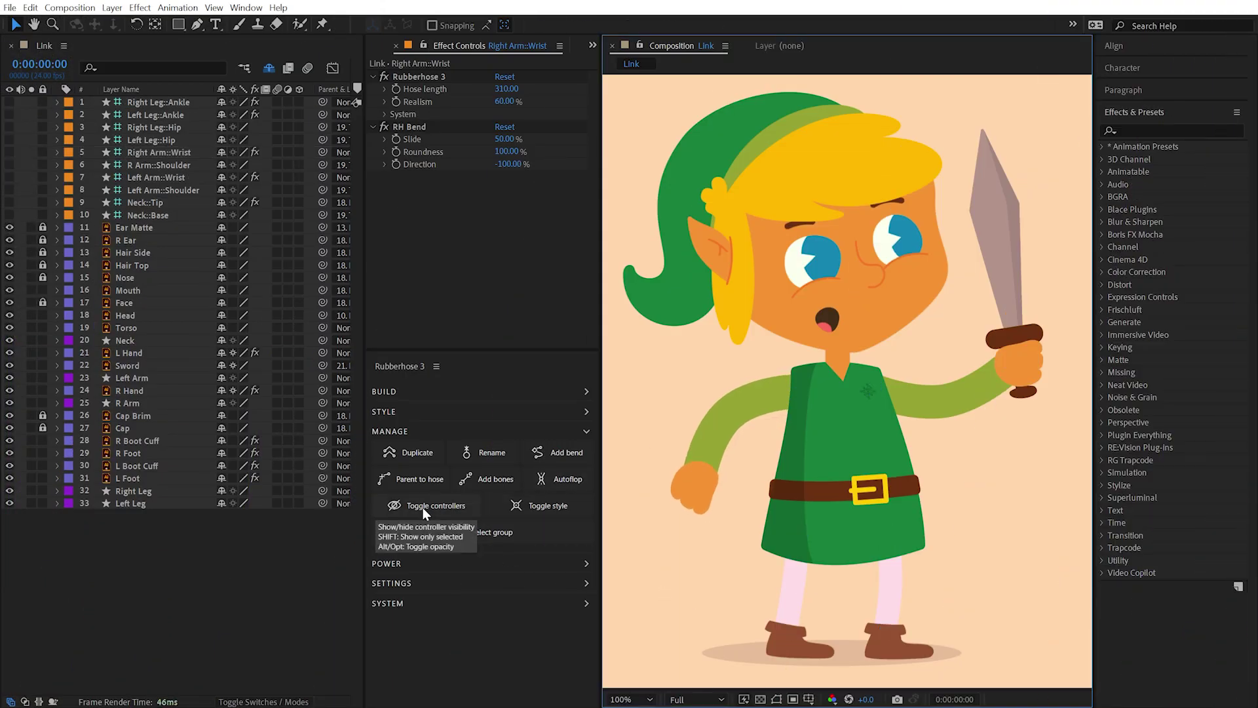
{"action": "left_click", "coordinate": [424, 511]}
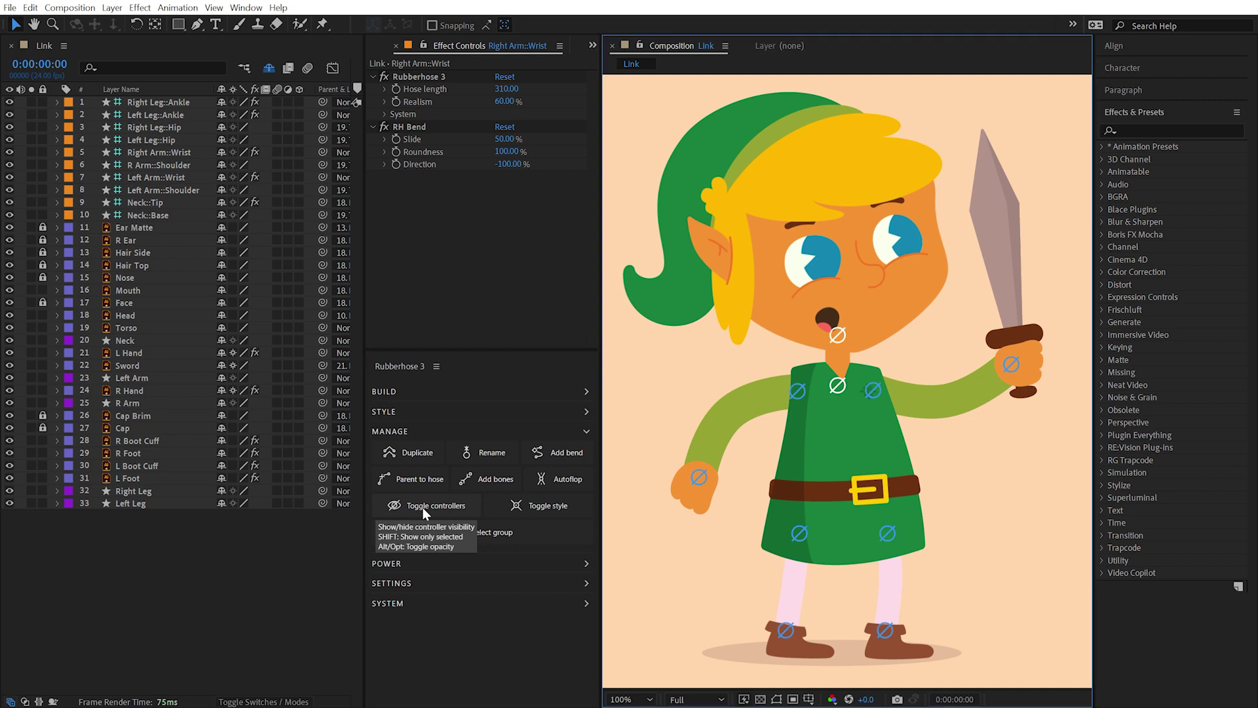
{"action": "left_click", "coordinate": [424, 511]}
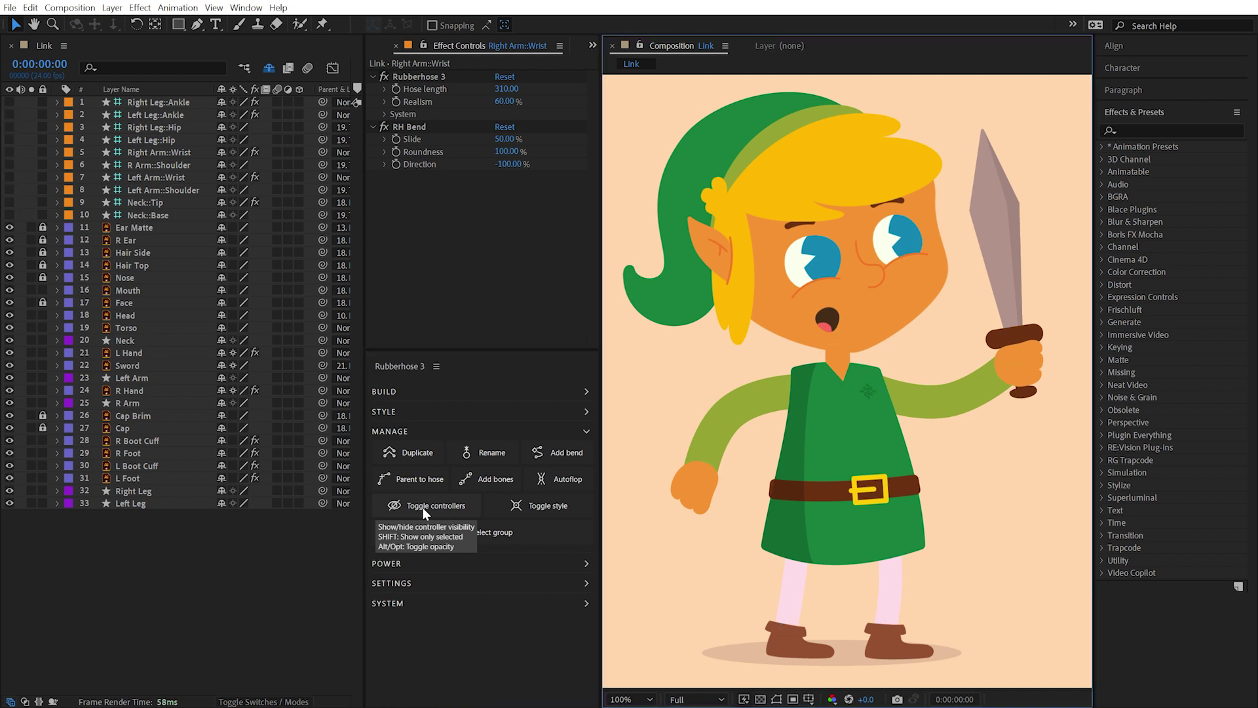
{"action": "left_click", "coordinate": [425, 508]}
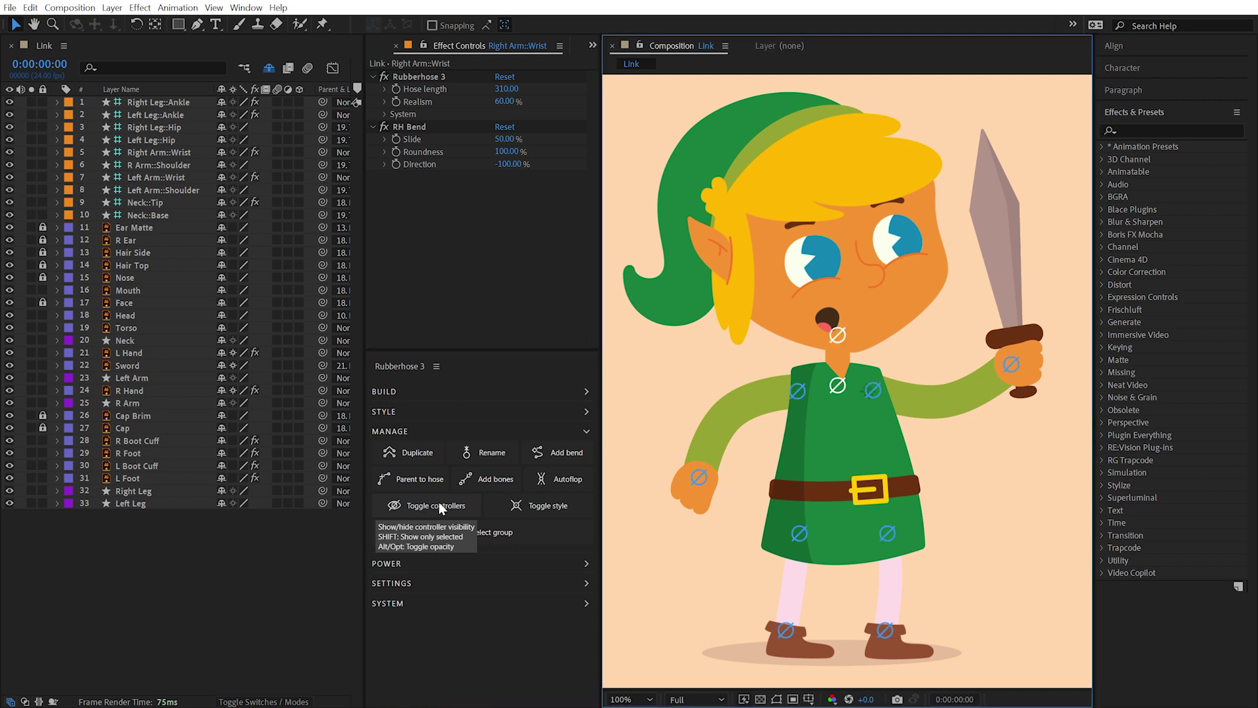
{"action": "left_click", "coordinate": [438, 501]}
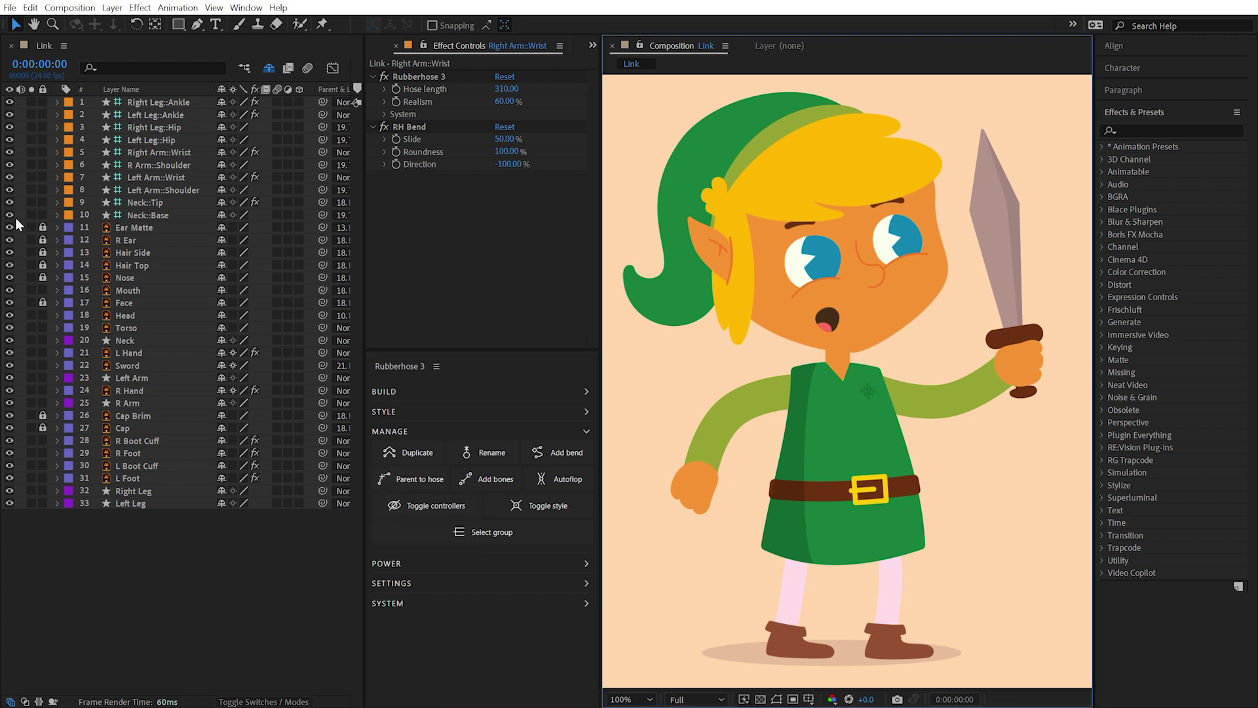
{"action": "left_click", "coordinate": [432, 506]}
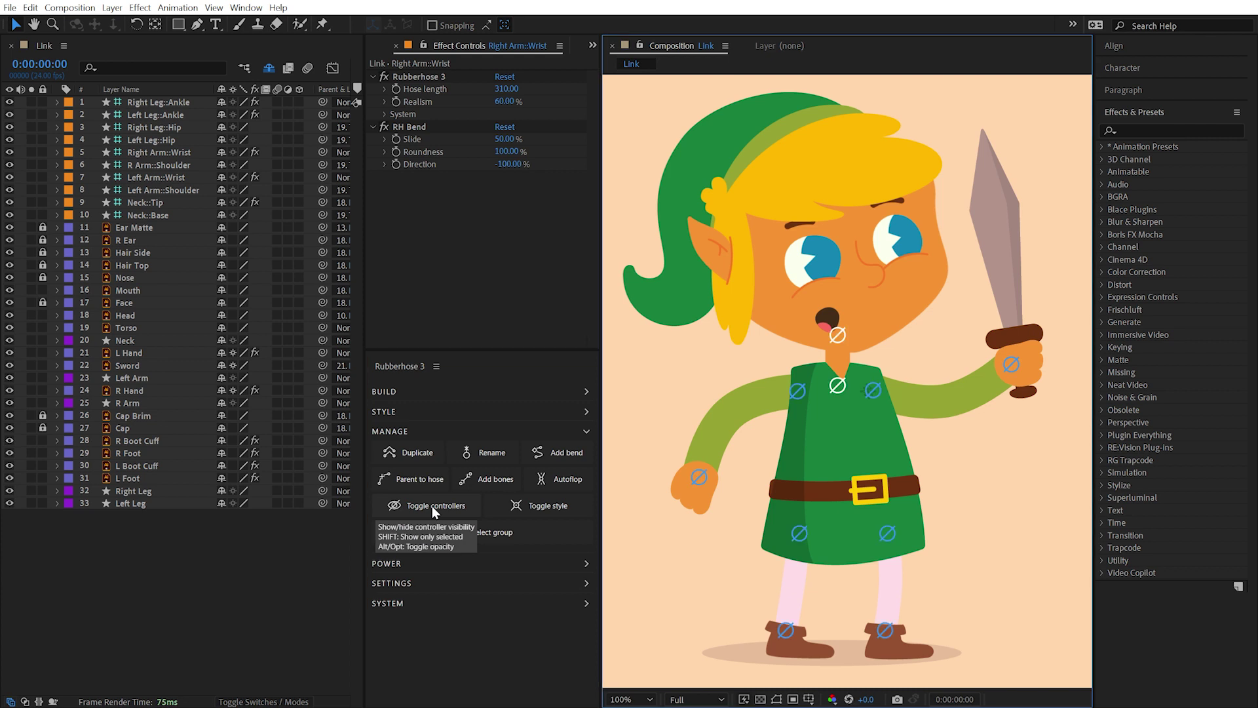
Hide both arm wrist controllers, then leave only the Left Leg controllers visible.
{"action": "left_click", "coordinate": [164, 176]}
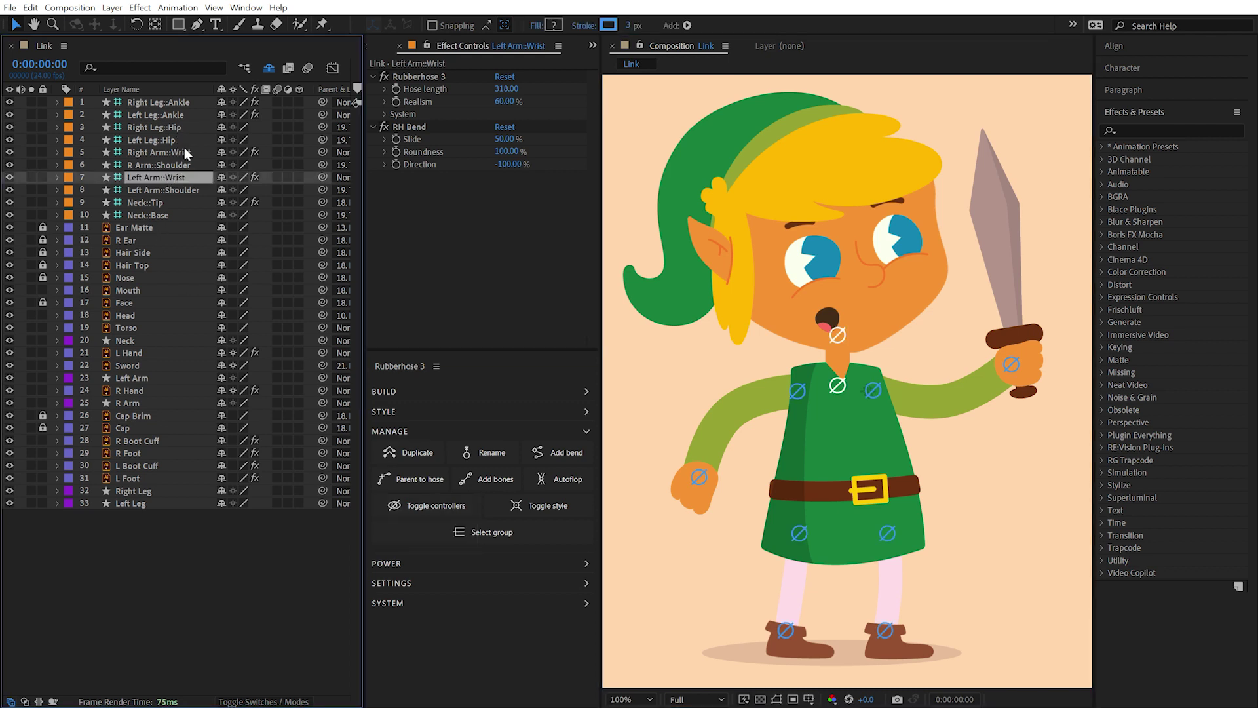
{"action": "left_click", "coordinate": [183, 152], "text": "ctrl"}
{"action": "left_click", "coordinate": [427, 504]}
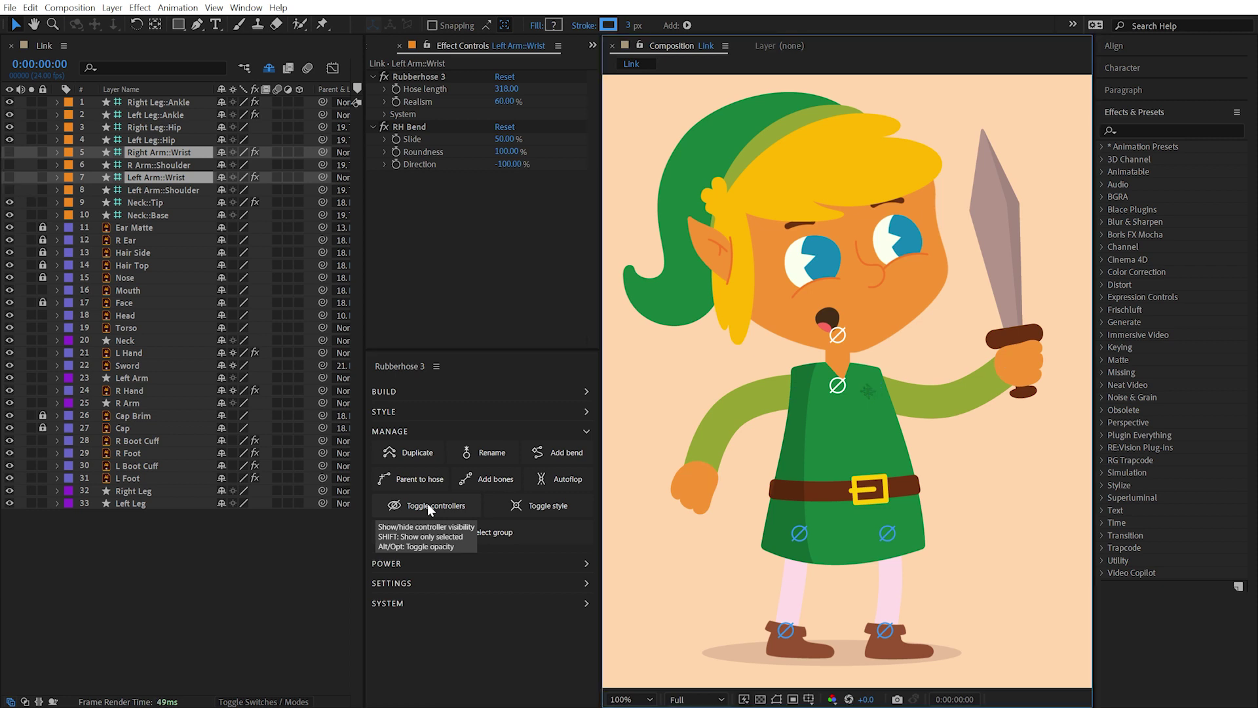
{"action": "left_click", "coordinate": [157, 116]}
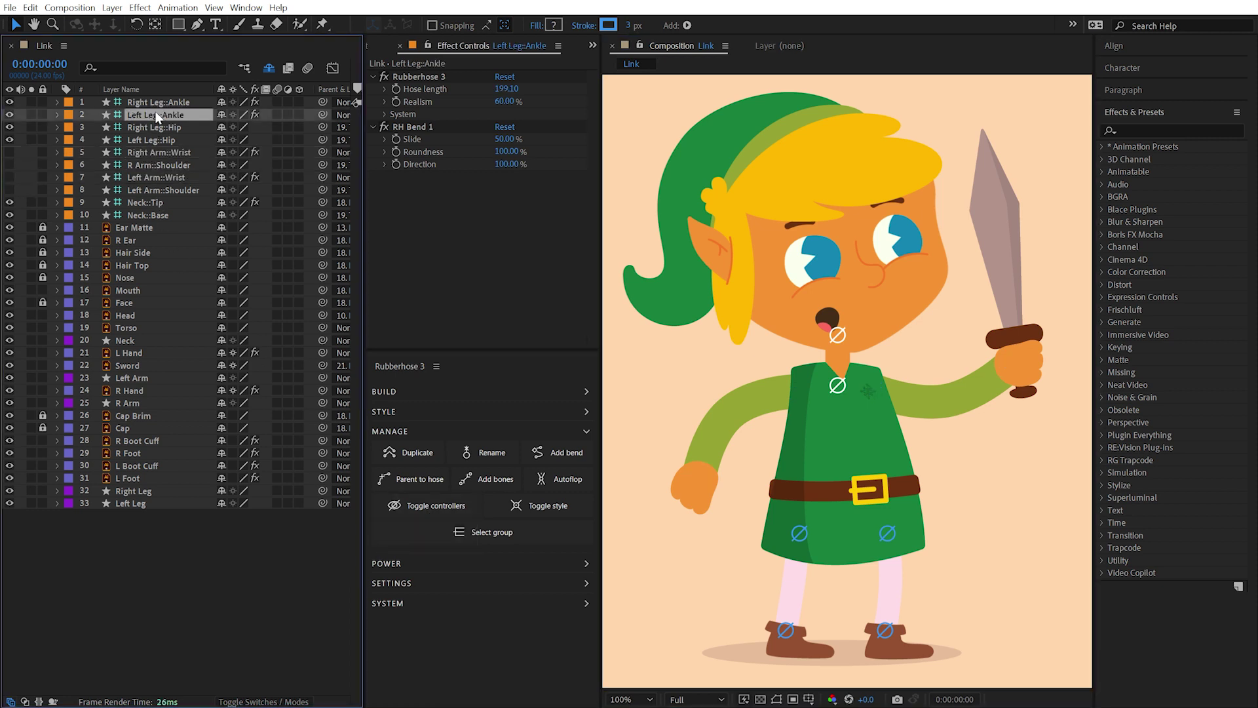
{"action": "left_click", "coordinate": [417, 505], "text": "shift"}
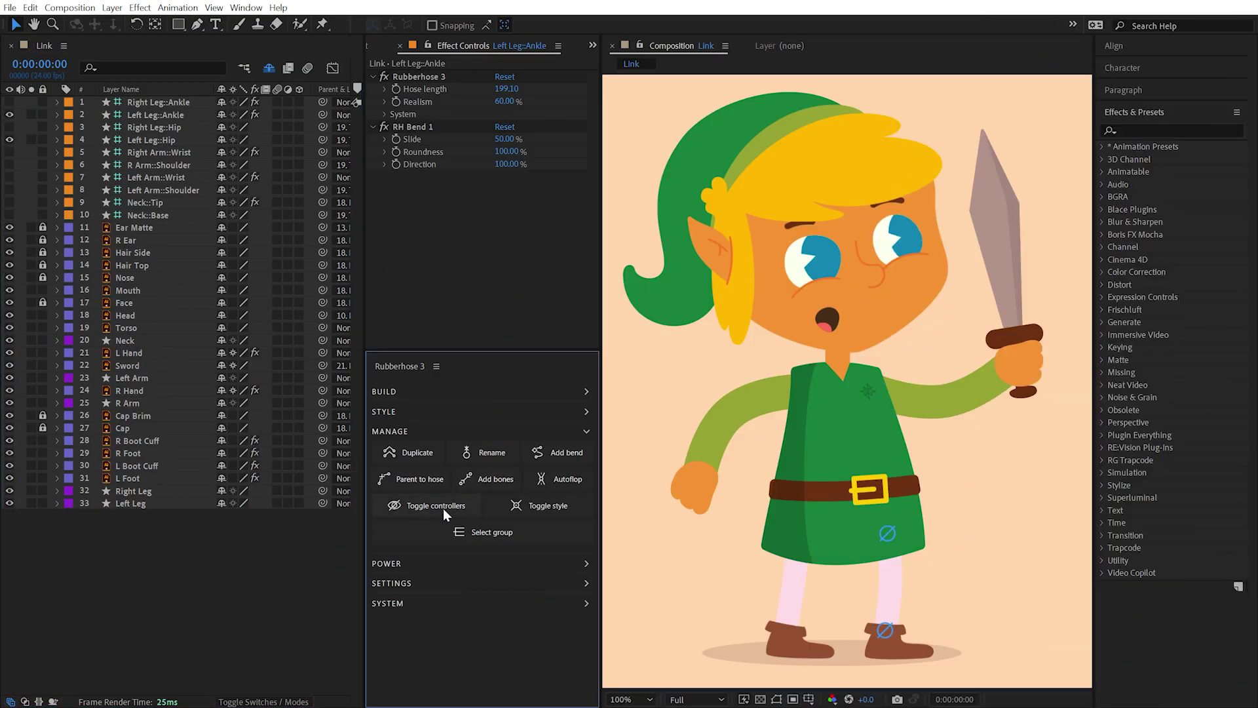
{"action": "left_click", "coordinate": [549, 509]}
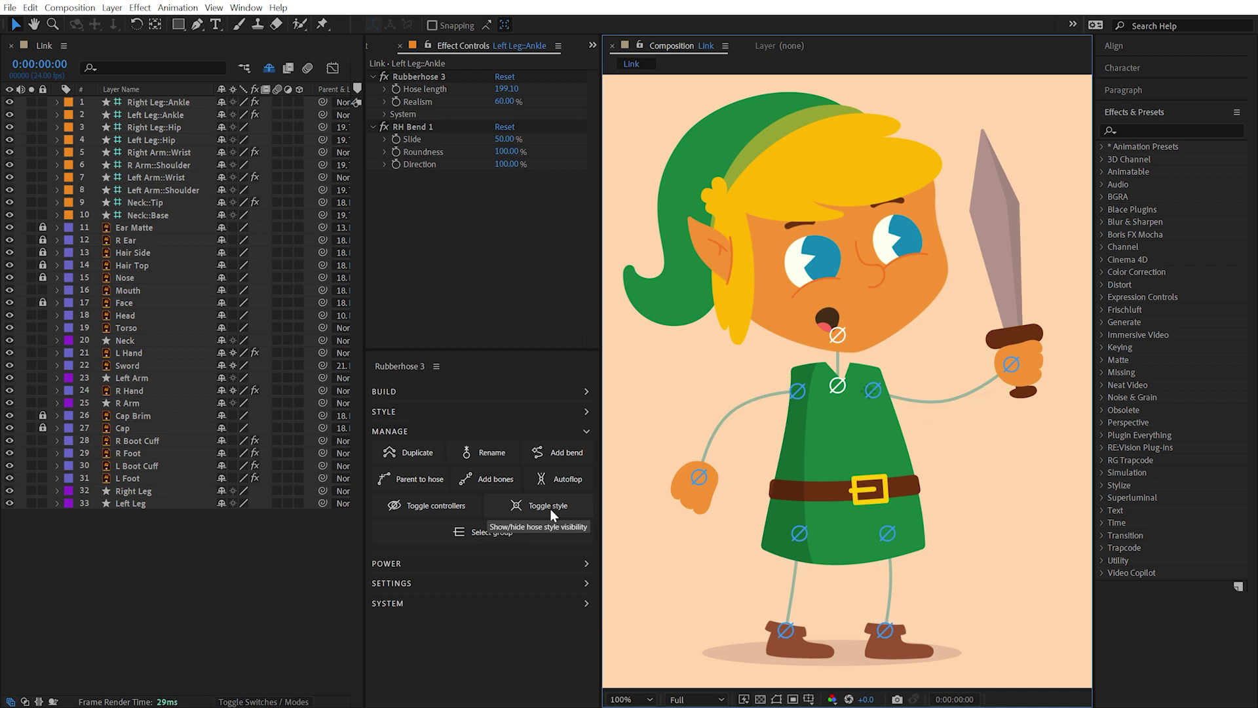
{"action": "mouse_move", "coordinate": [703, 481]}
{"action": "left_mouse_down"}
{"action": "mouse_move", "coordinate": [687, 508]}
{"action": "mouse_move", "coordinate": [708, 511]}
{"action": "mouse_move", "coordinate": [699, 493]}
{"action": "left_mouse_up"}
{"action": "left_click", "coordinate": [544, 506]}
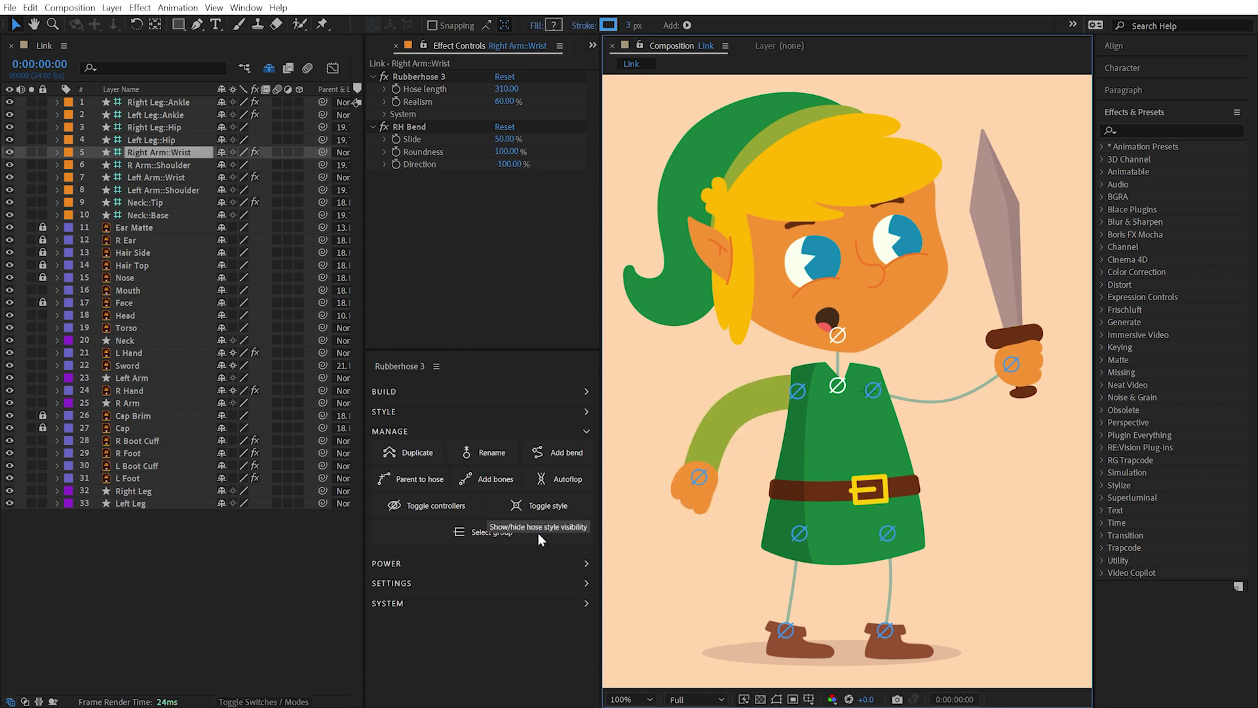
{"action": "left_click", "coordinate": [645, 549]}
{"action": "left_click", "coordinate": [539, 506]}
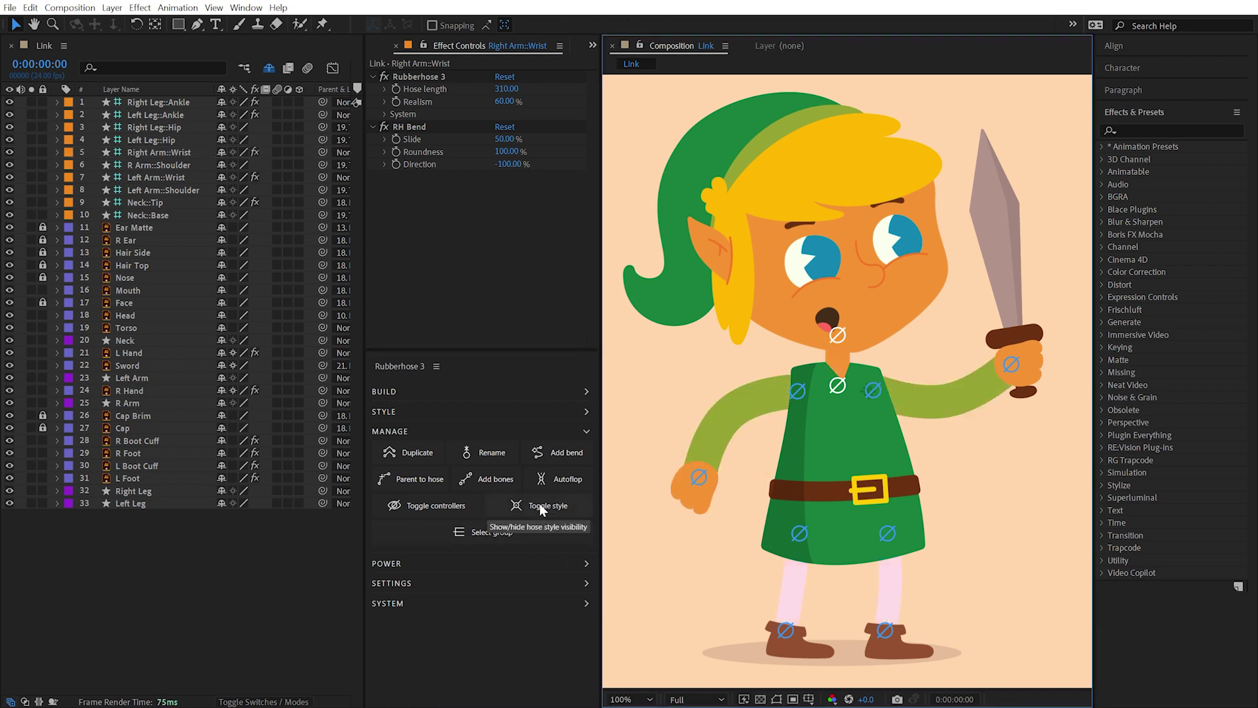
{"action": "left_click", "coordinate": [158, 177]}
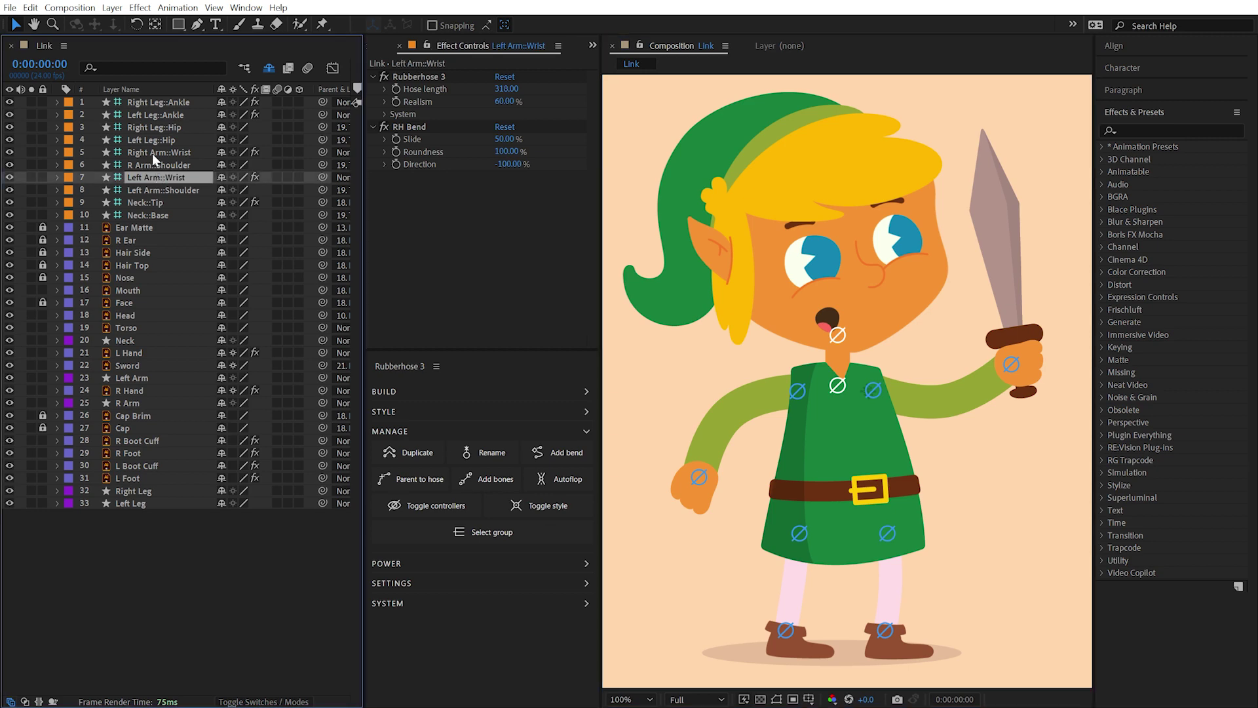
{"action": "left_click", "coordinate": [152, 140], "text": "ctrl"}
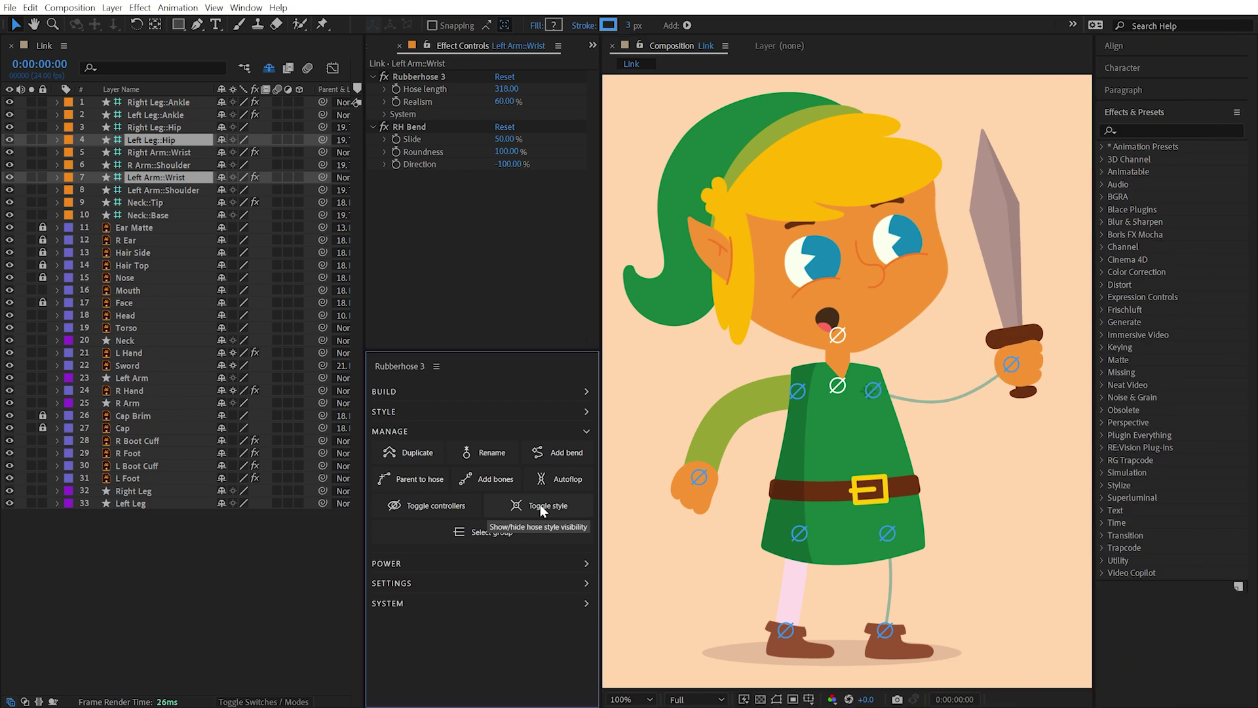
Select the whole hose groups of the Right Arm::Wrist, Right Leg::Ankle and Neck::Tip controllers in turn.
{"action": "left_click", "coordinate": [716, 545]}
{"action": "left_click", "coordinate": [698, 475]}
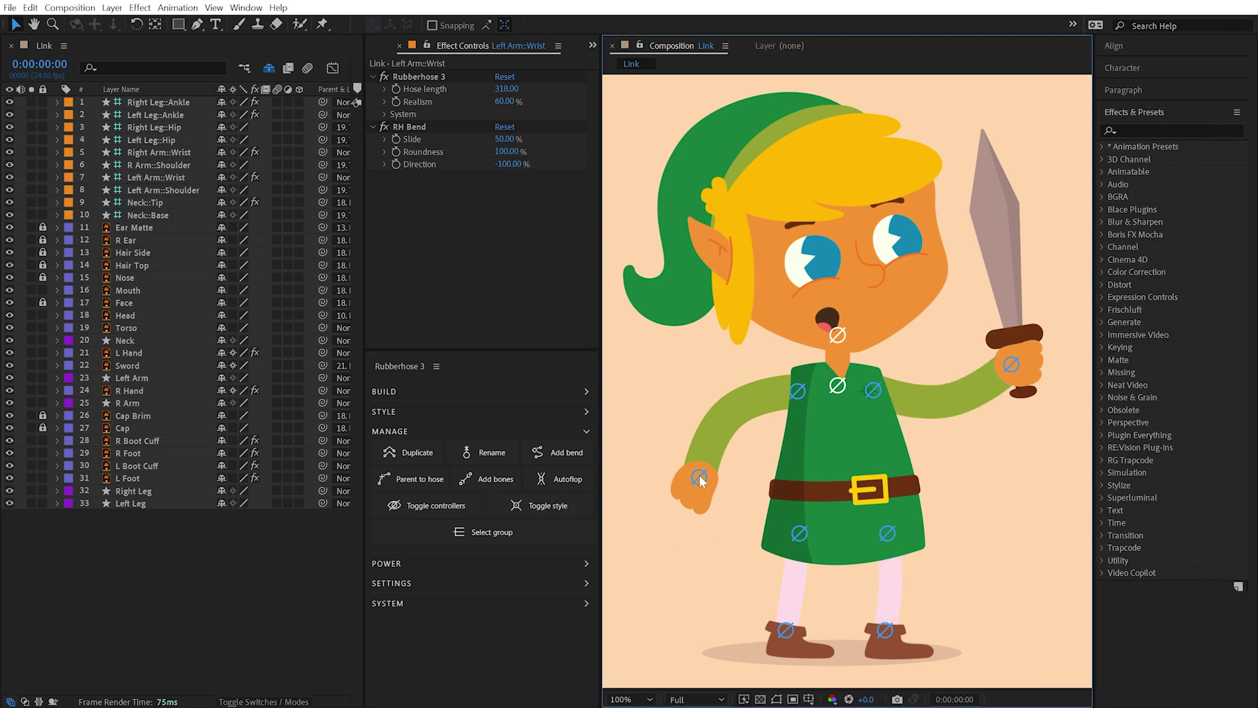
{"action": "left_click", "coordinate": [504, 533]}
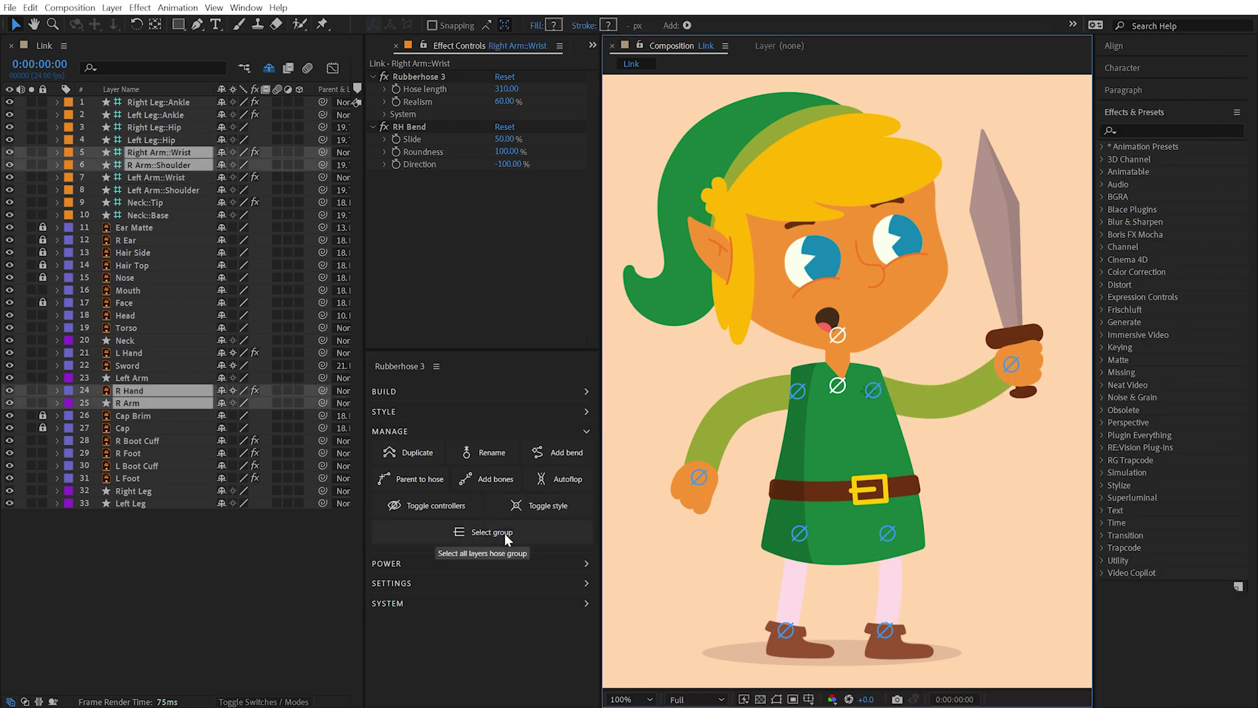
{"action": "left_click", "coordinate": [787, 631]}
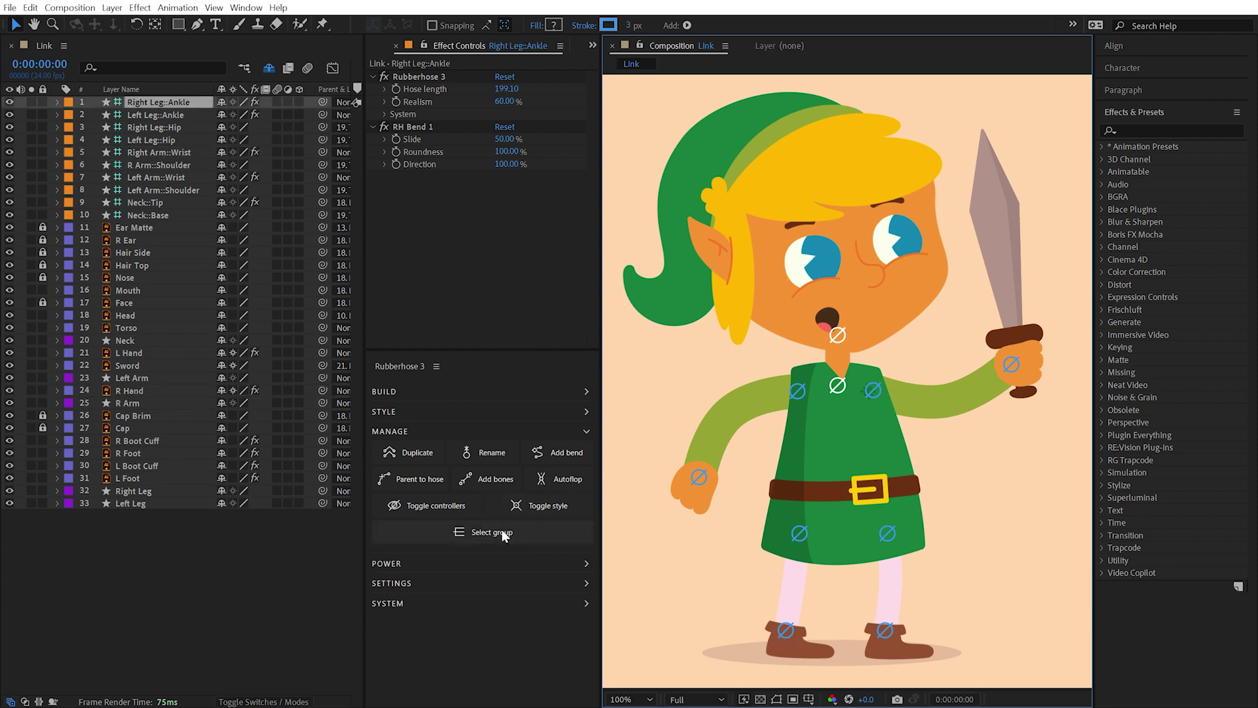
{"action": "left_click", "coordinate": [503, 532]}
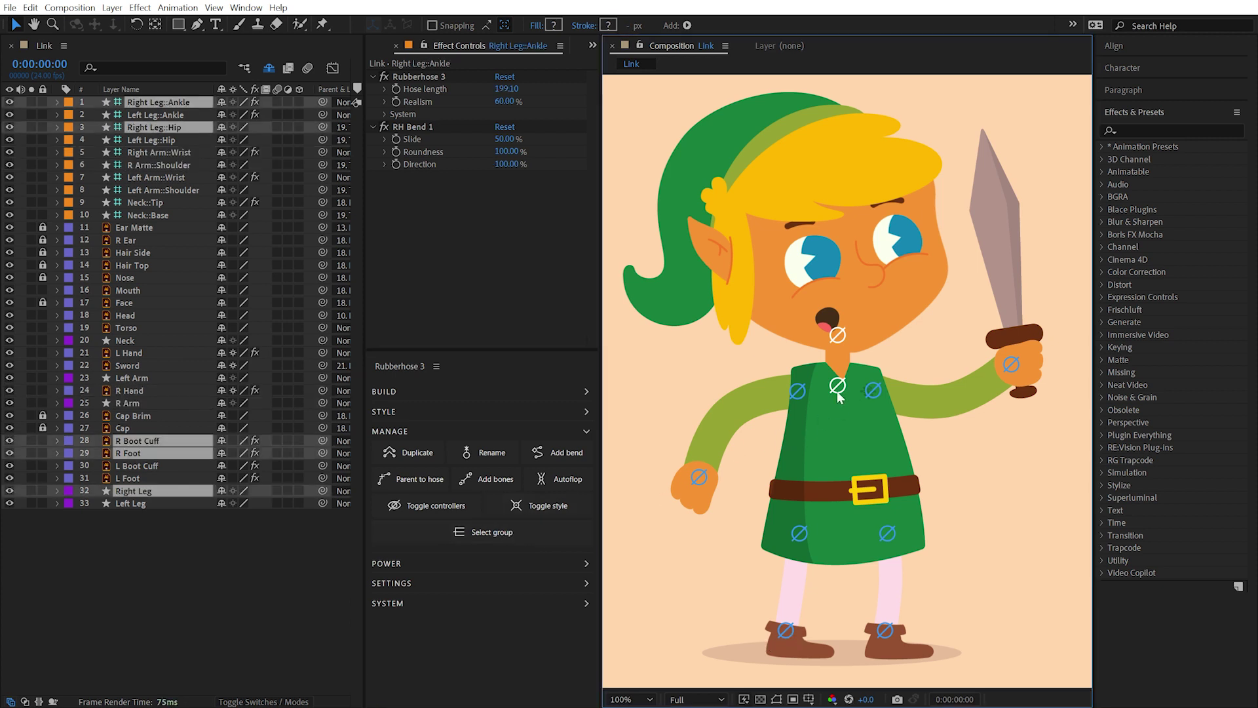
{"action": "left_click", "coordinate": [836, 389]}
{"action": "left_click", "coordinate": [520, 536]}
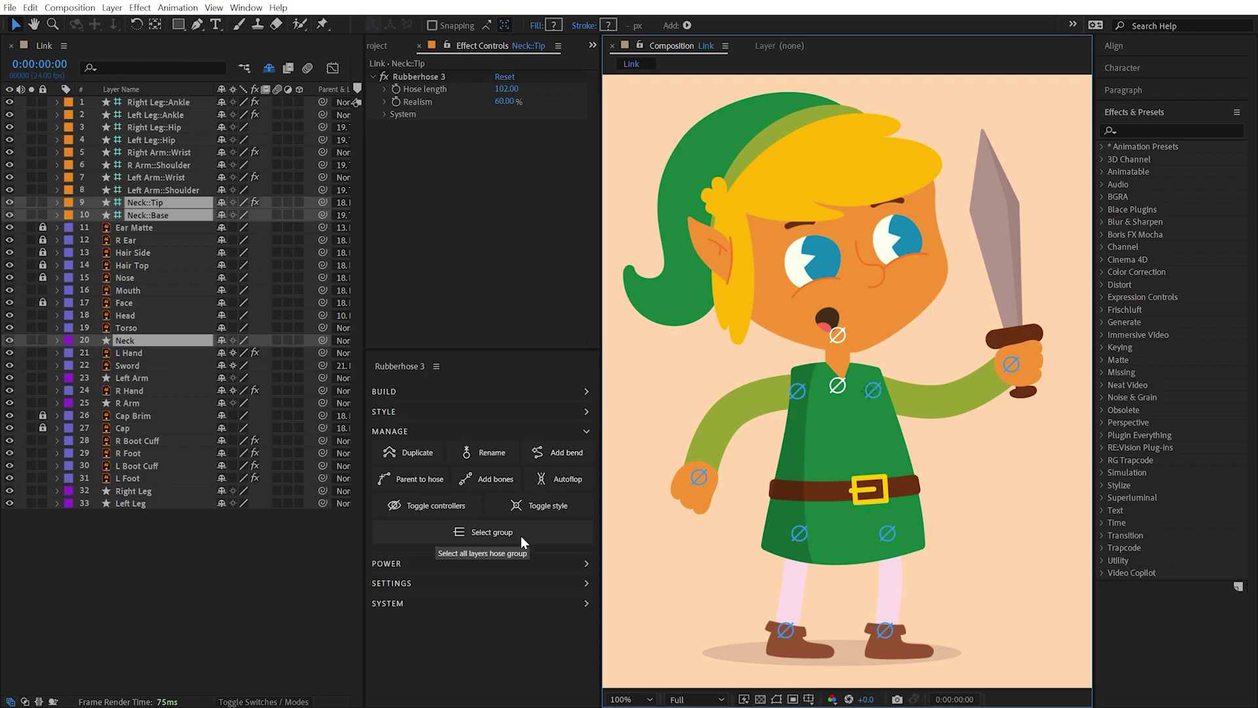